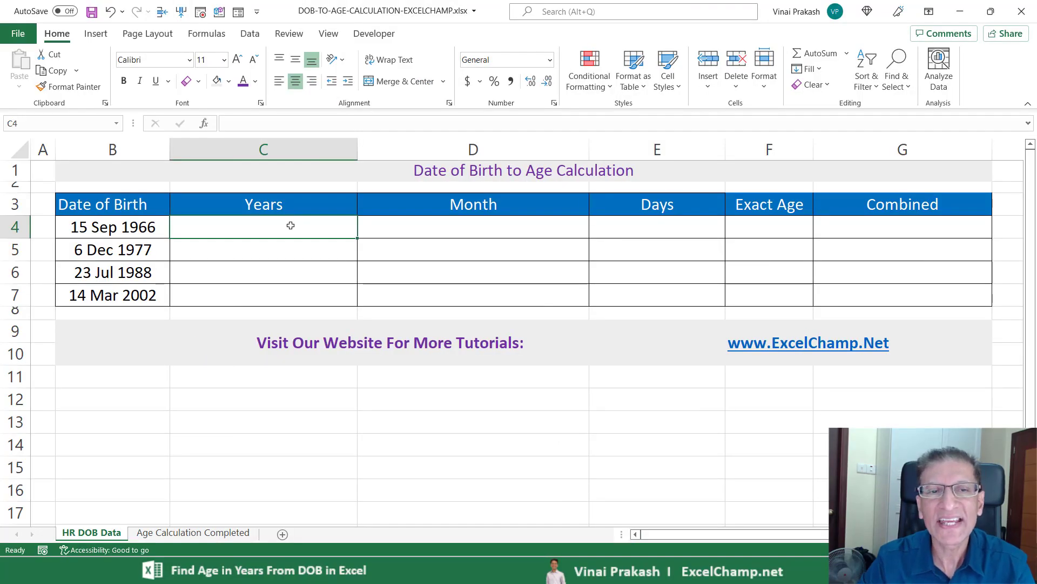
Examine the formulas for years, month, days and exact age in row 4 of the Age Calculation Completed sheet.
left_click(218, 534)
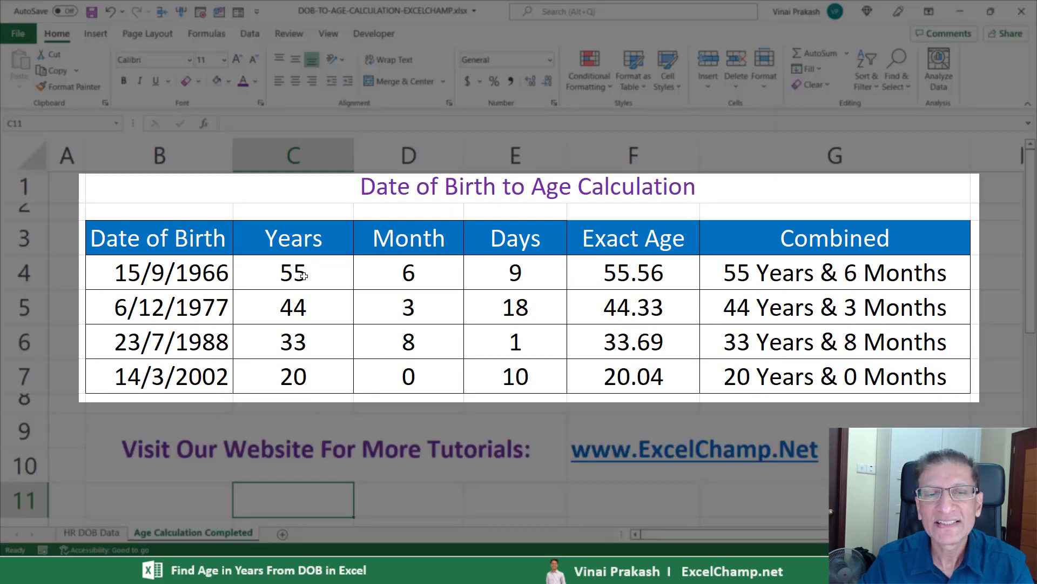
left_click(303, 276)
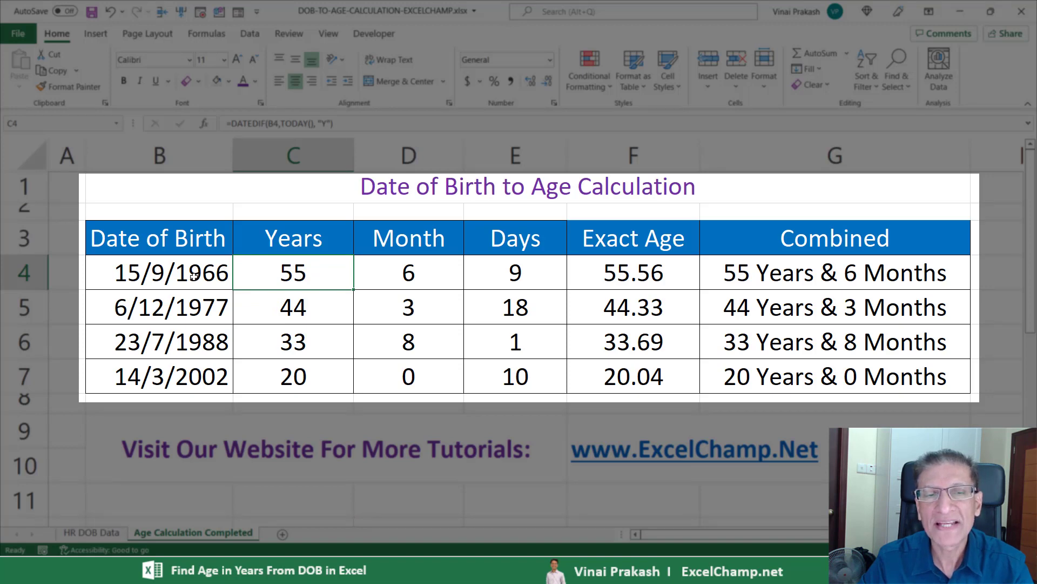
left_click(400, 273)
left_click(506, 275)
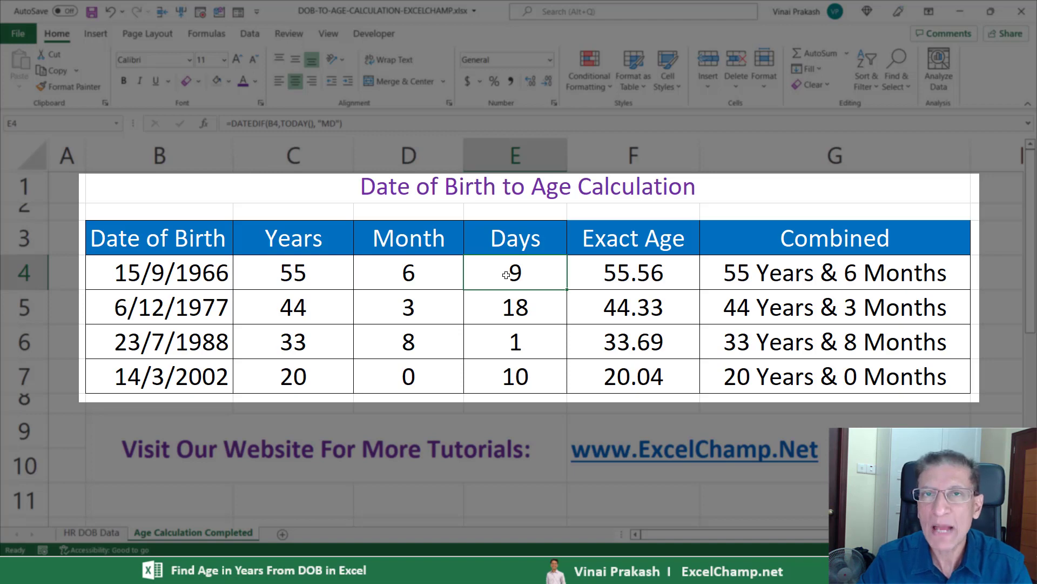
left_click(634, 275)
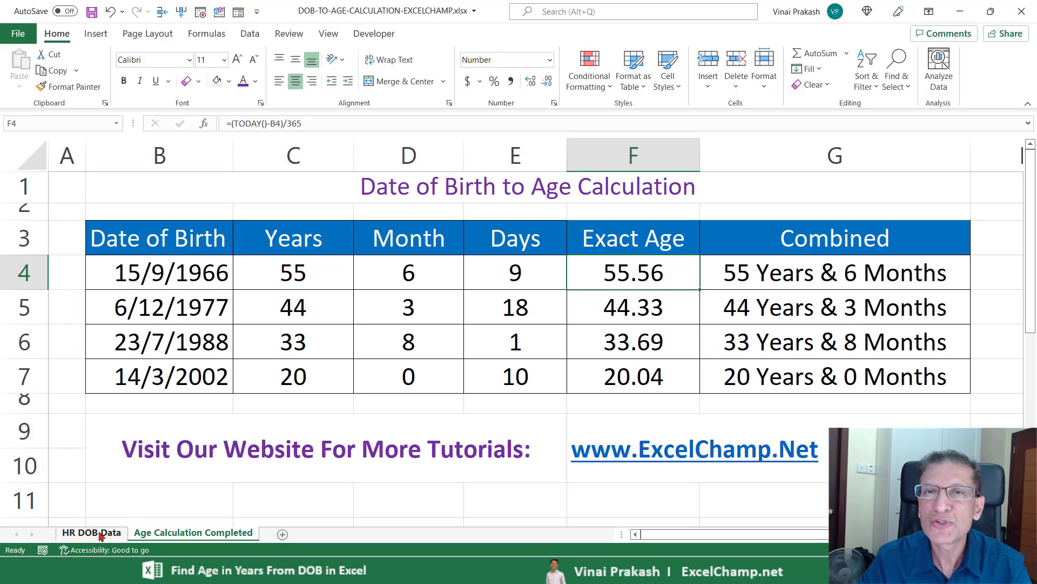
On the HR DOB Data sheet, apply the Short Date format to the dates of birth in B4:B7.
left_click(100, 536)
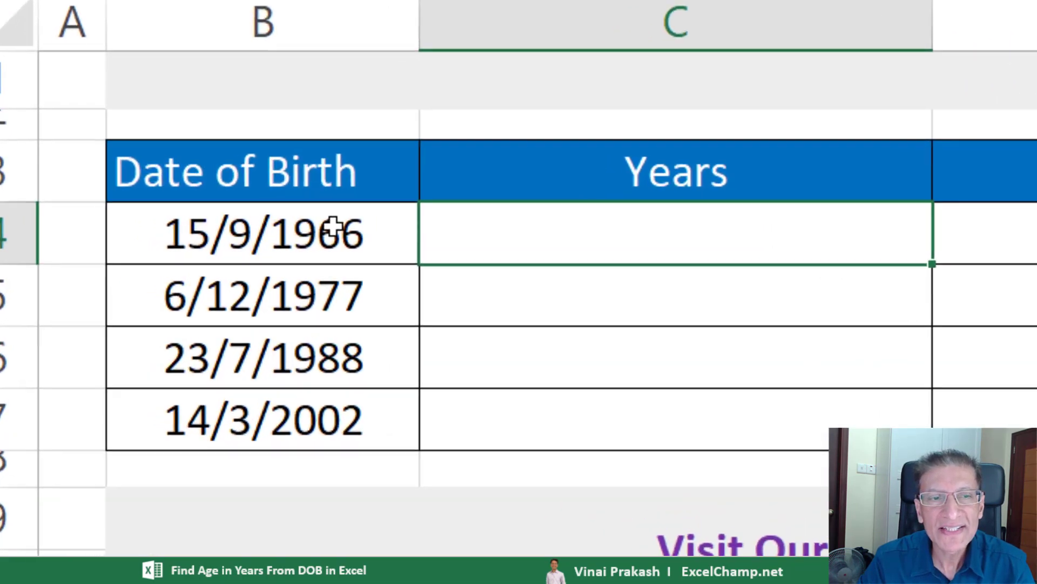
left_click(138, 225)
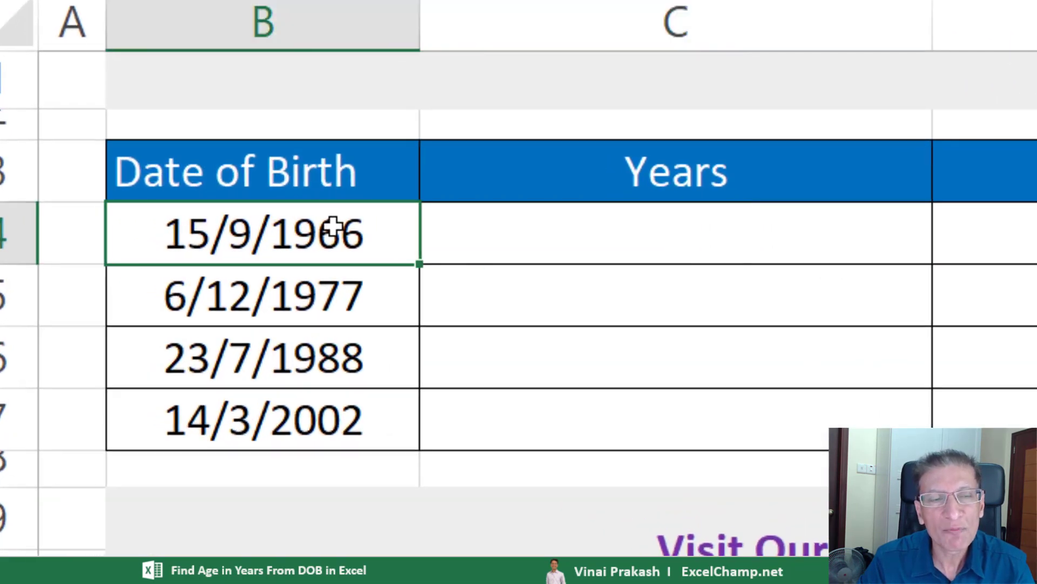
left_click_drag(333, 227, 296, 401)
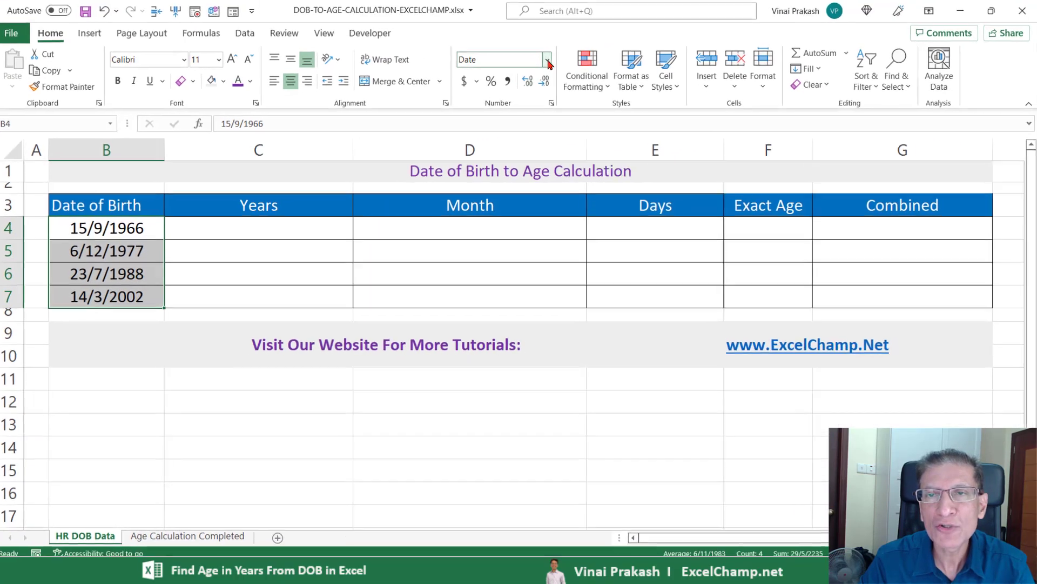
left_click(553, 60)
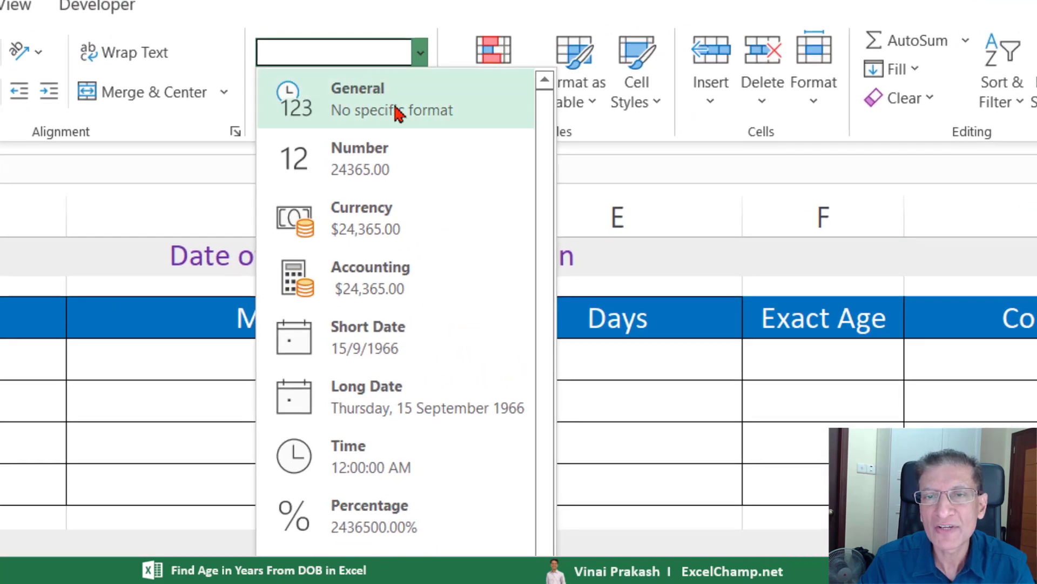
left_click(385, 346)
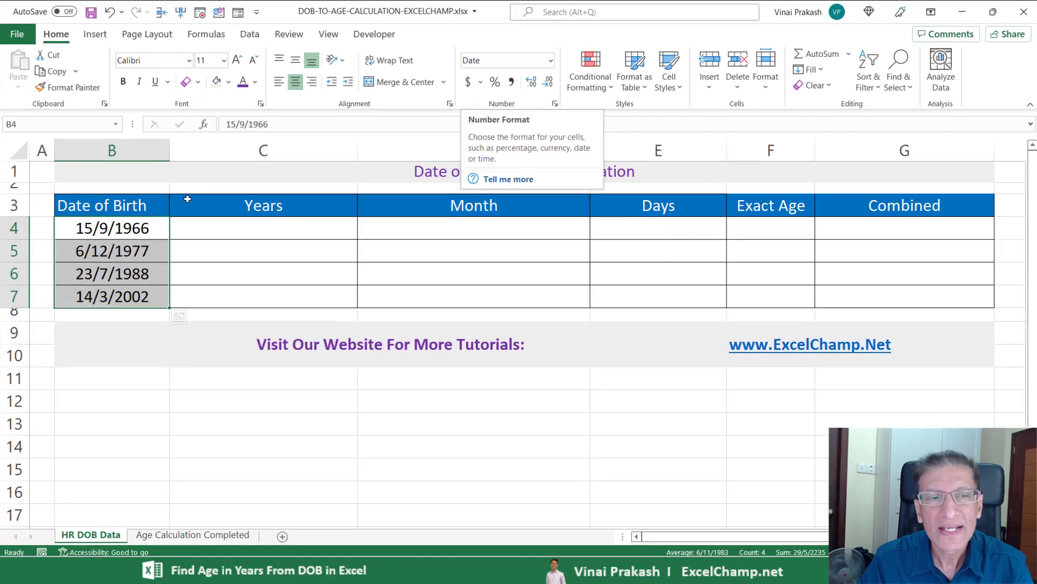
Change the date format of B4:B7 to the 14 Mar 2012 type with the English (Singapore) locale.
left_click(553, 64)
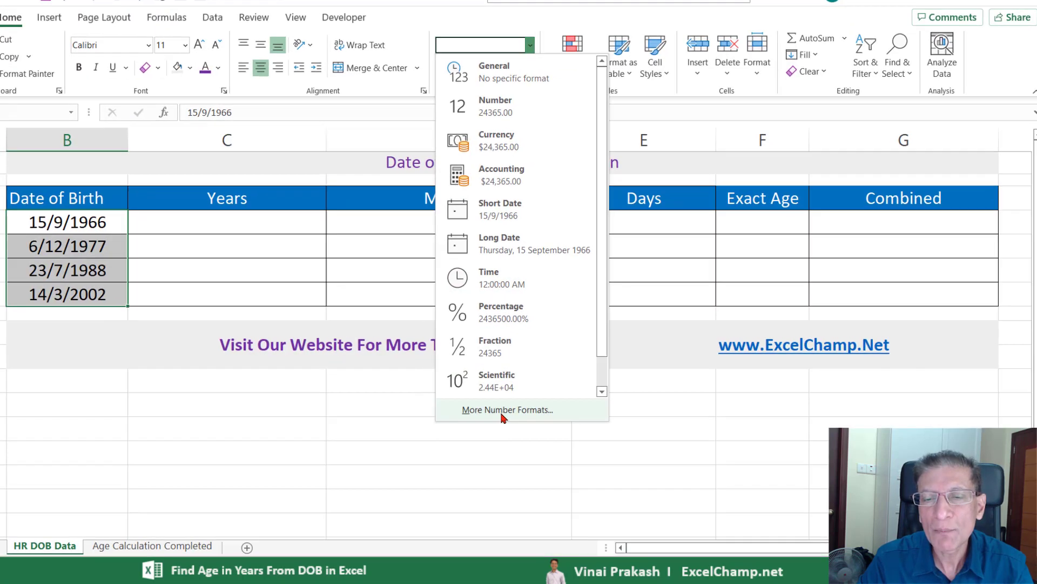
left_click(517, 405)
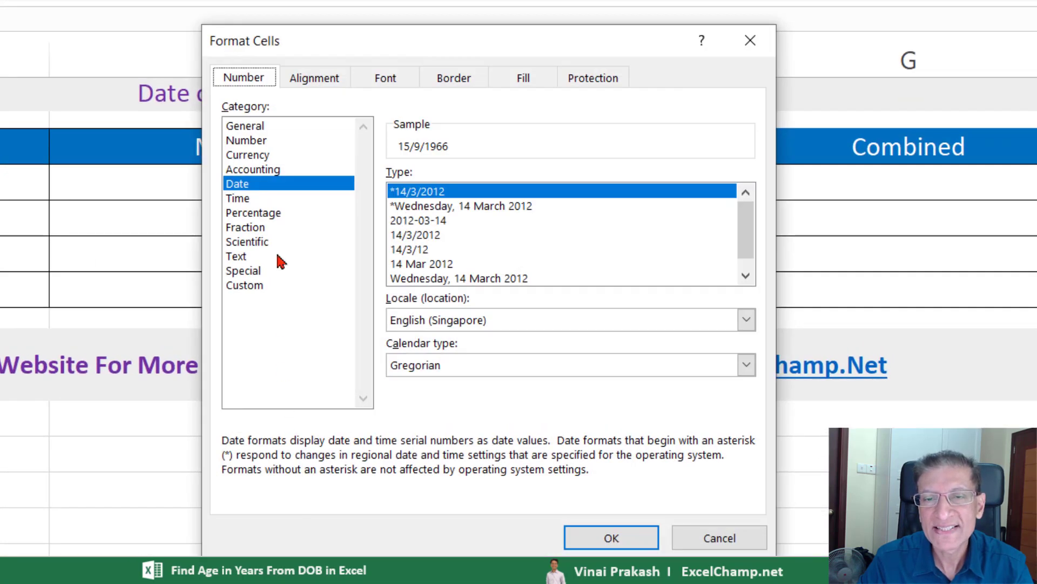
left_click(239, 187)
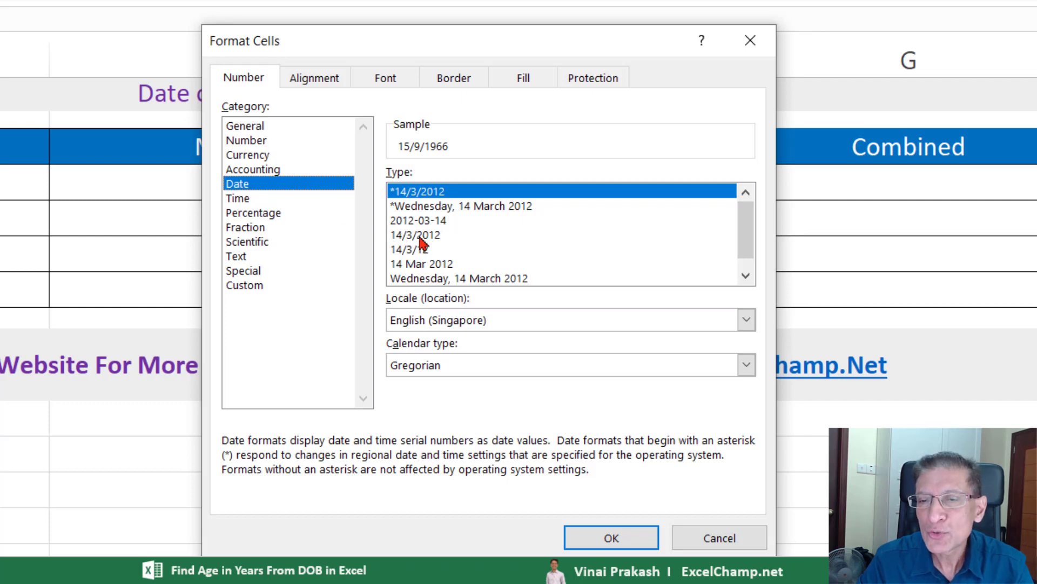
left_click(424, 266)
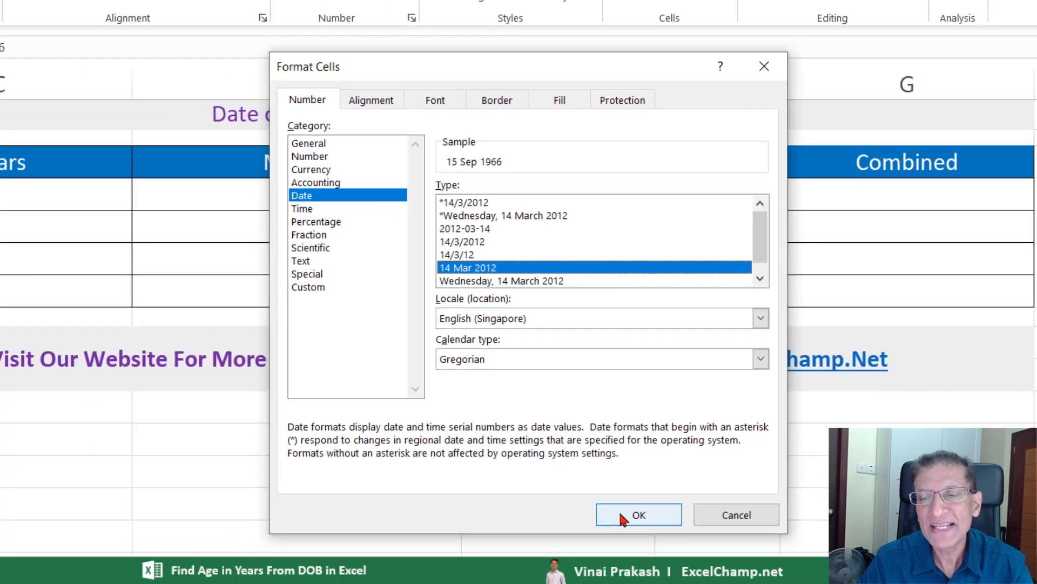
left_click(612, 538)
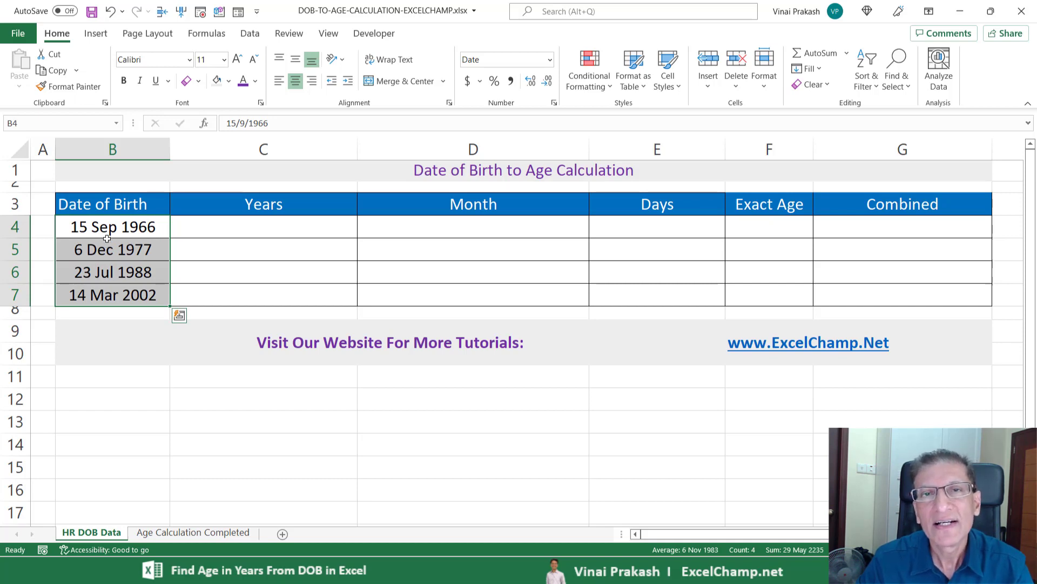
Enter the formula =datedif(B4,today(),"Y") in C4 to calculate the age in completed years.
left_click(224, 227)
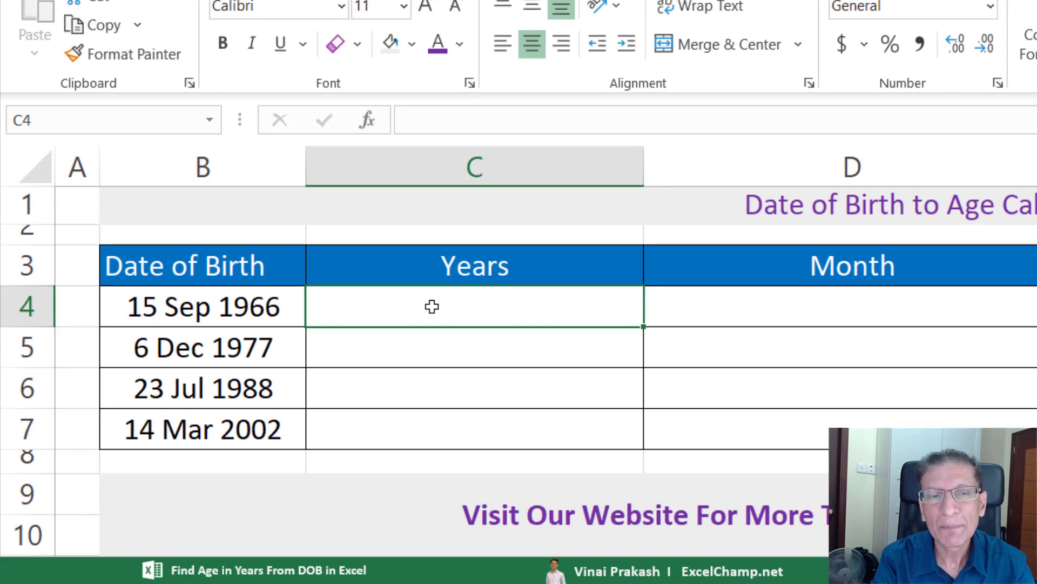
type("=")
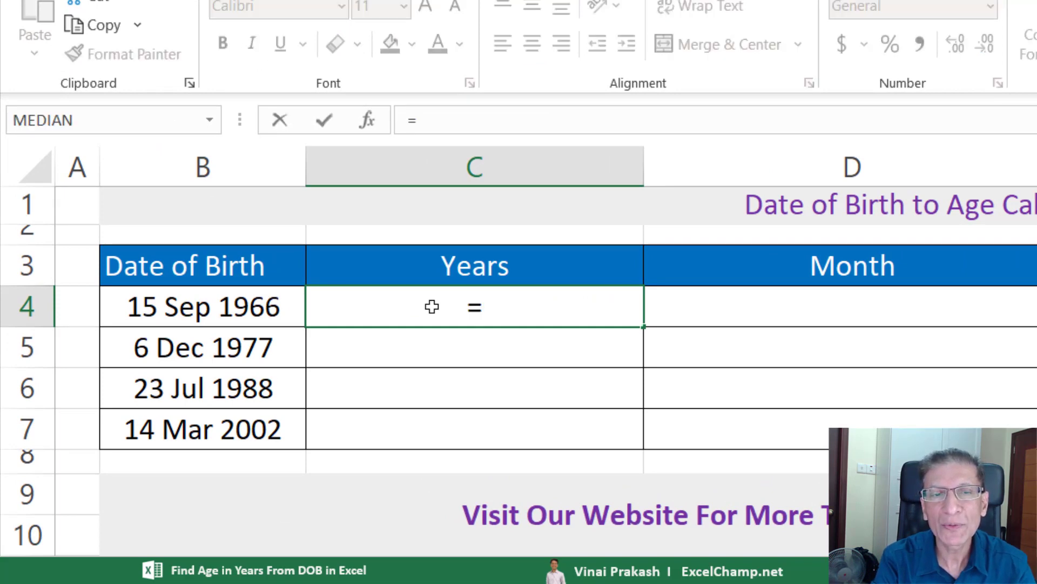
type("datedif(")
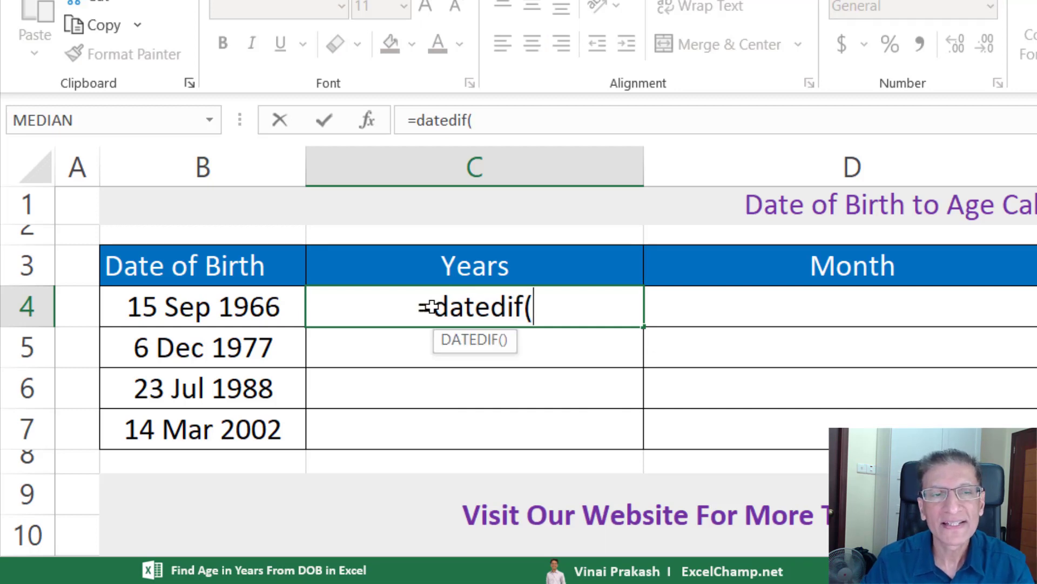
left_click(210, 308)
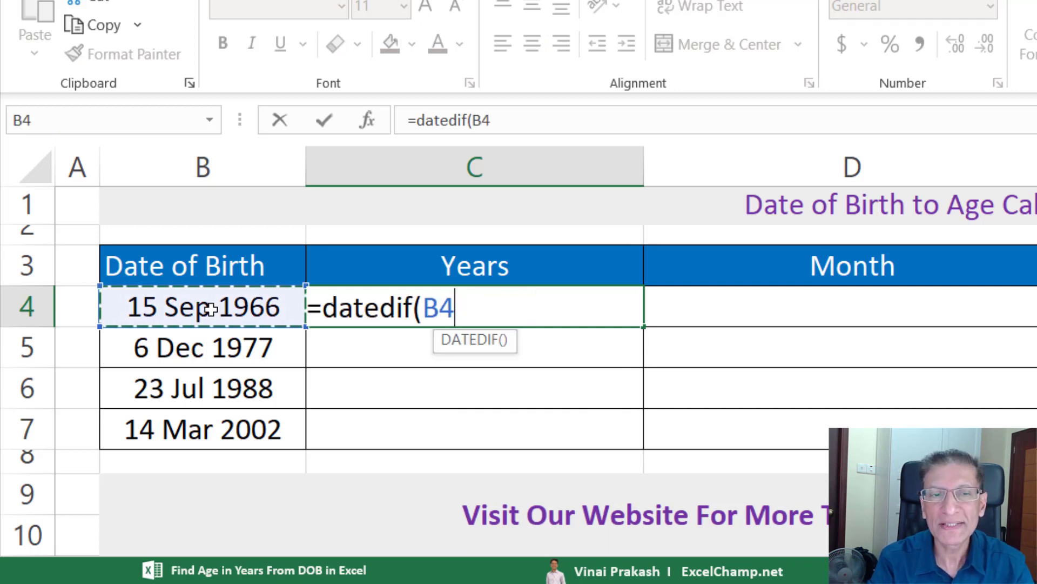
type(",")
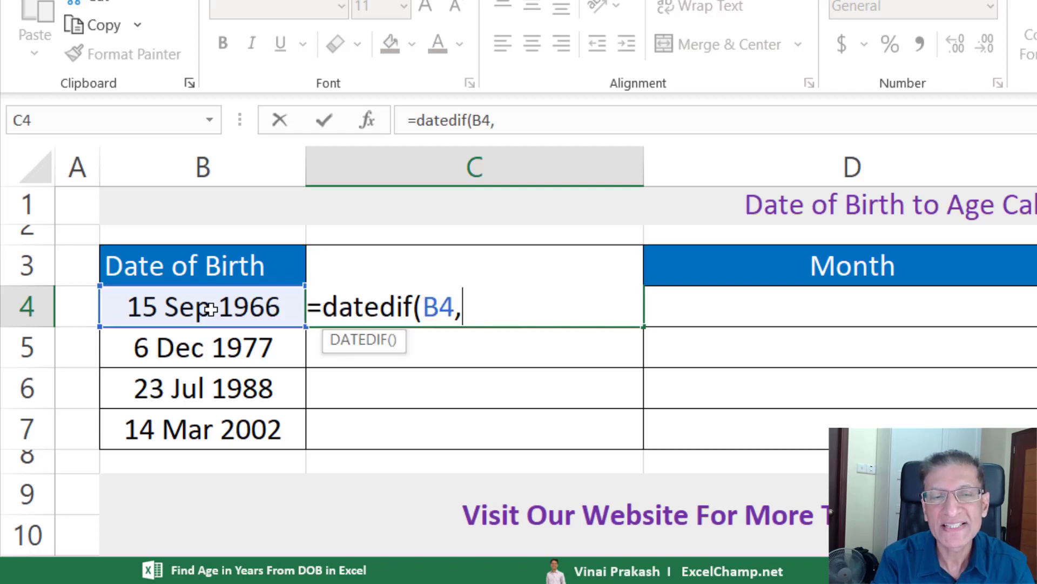
type("tod")
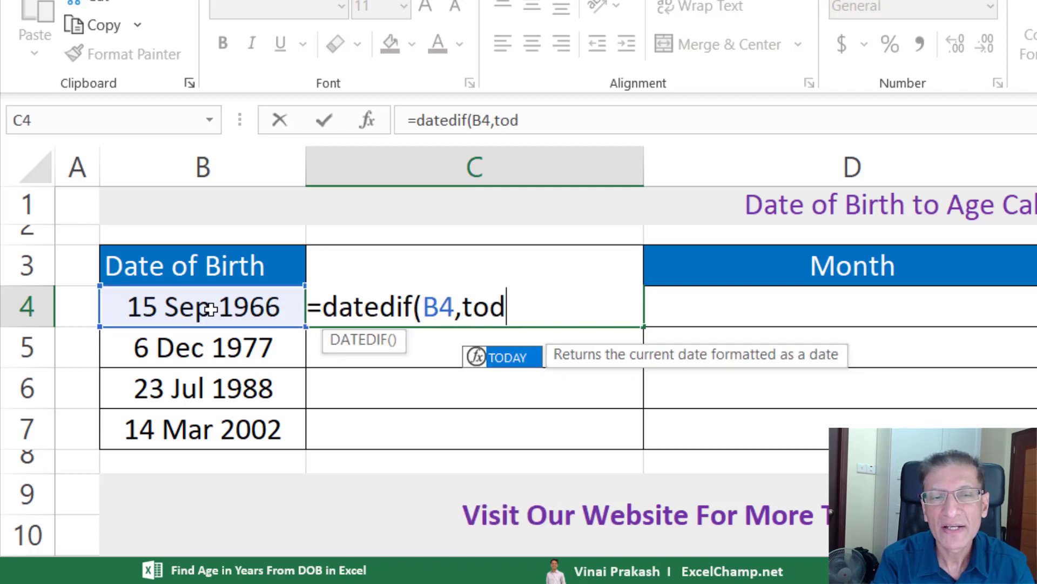
type("ay()")
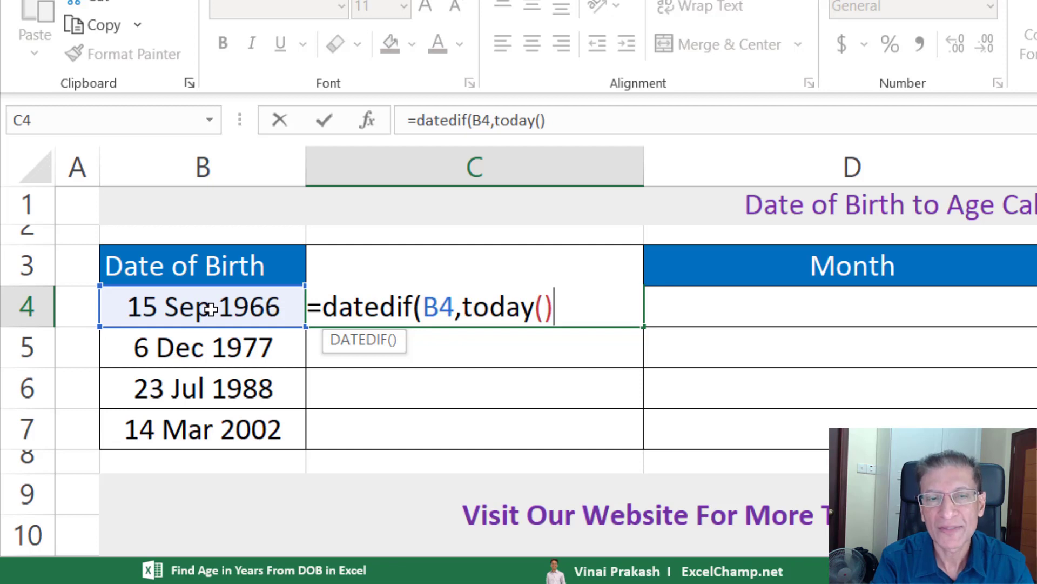
type(",\"Y\"")
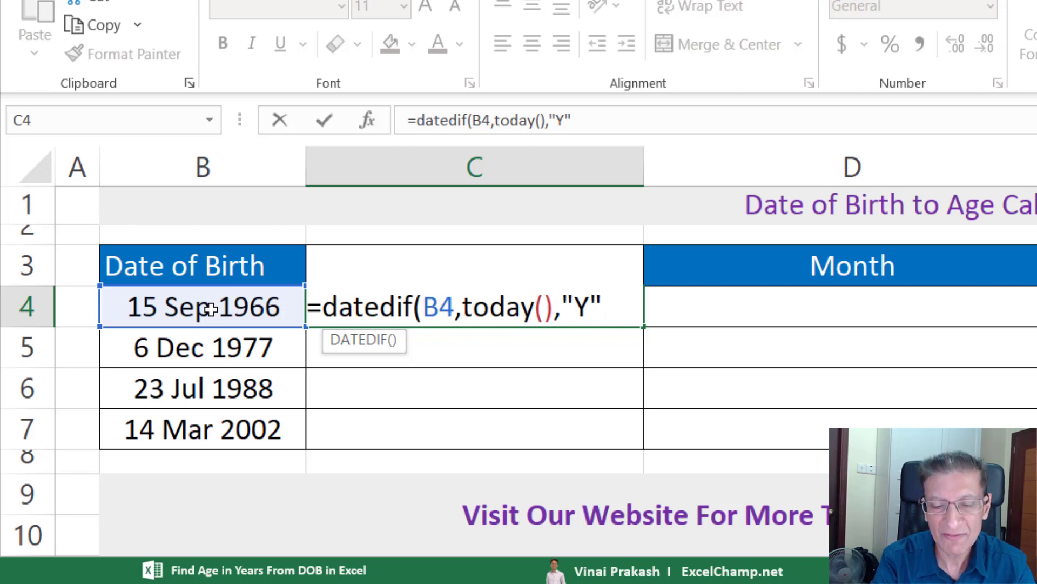
type(")")
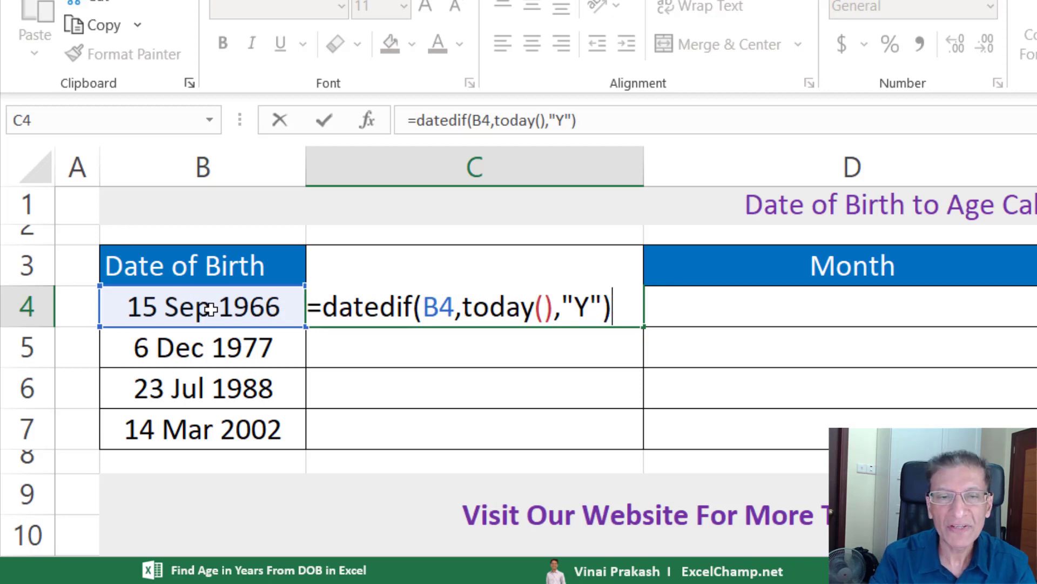
key("Return")
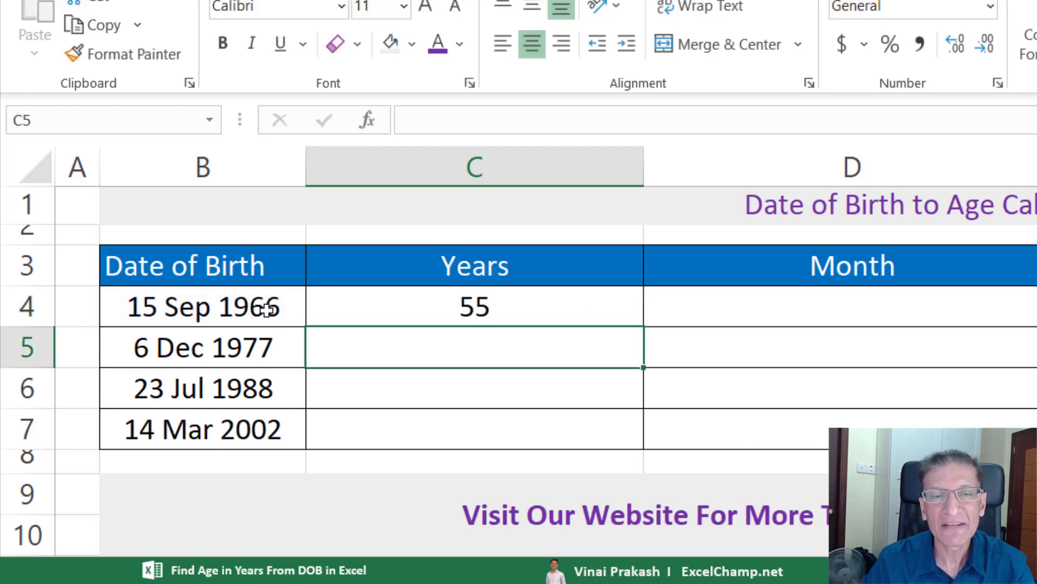
Fill the Years formula from C4 down to C7 and open C4's formula for review.
left_click(425, 304)
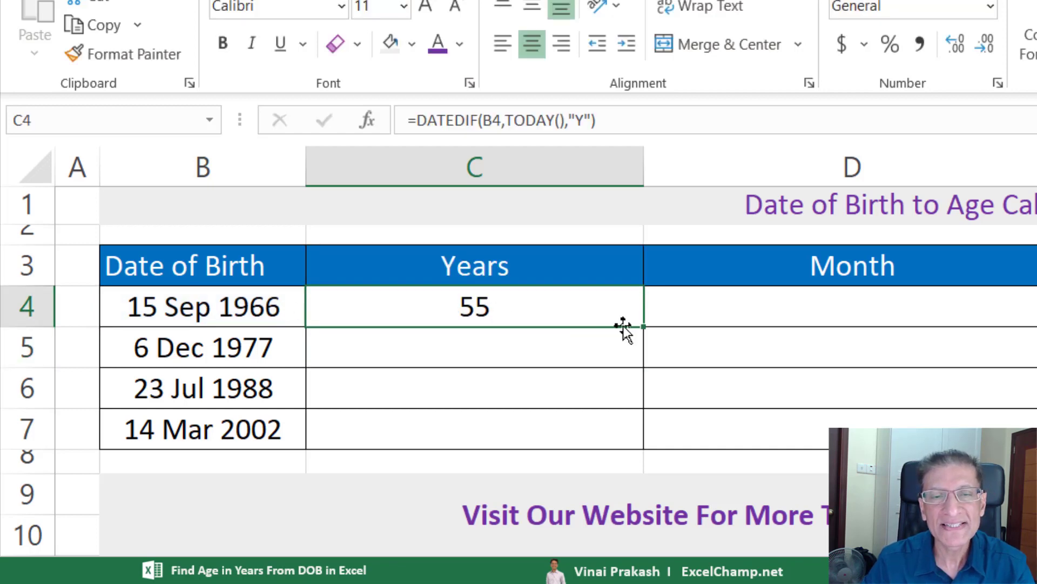
left_click_drag(643, 327, 630, 447)
double_click(635, 306)
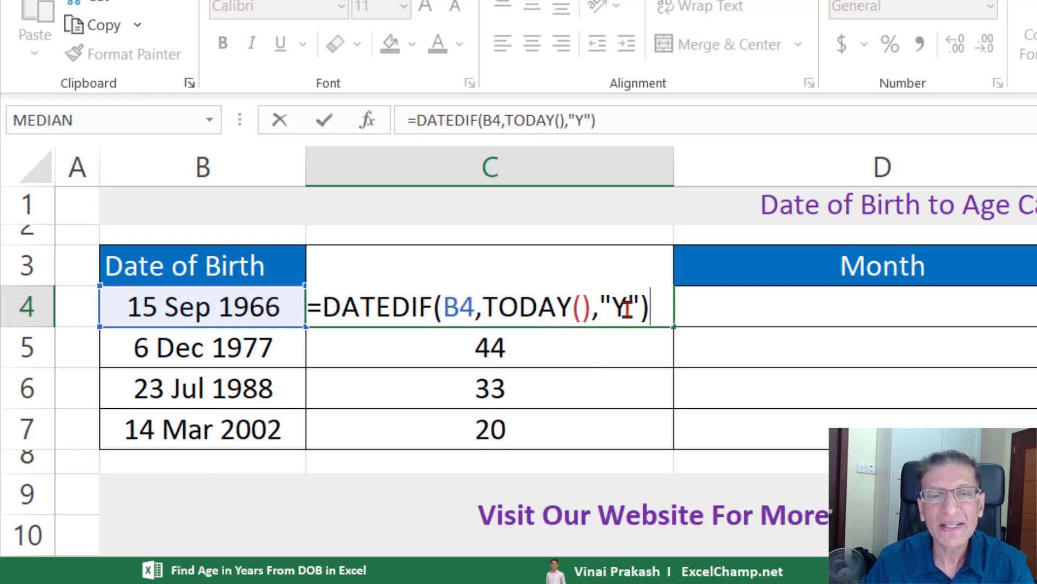
Enter the formula =datedif(B4, today(), "M") in D4 to calculate the age in months.
left_click(778, 311)
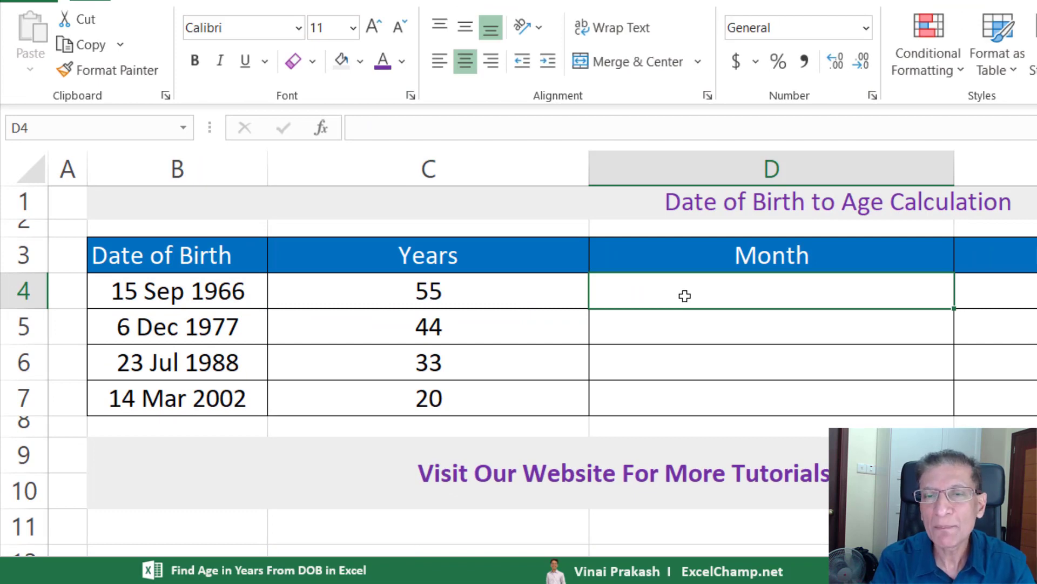
type("=")
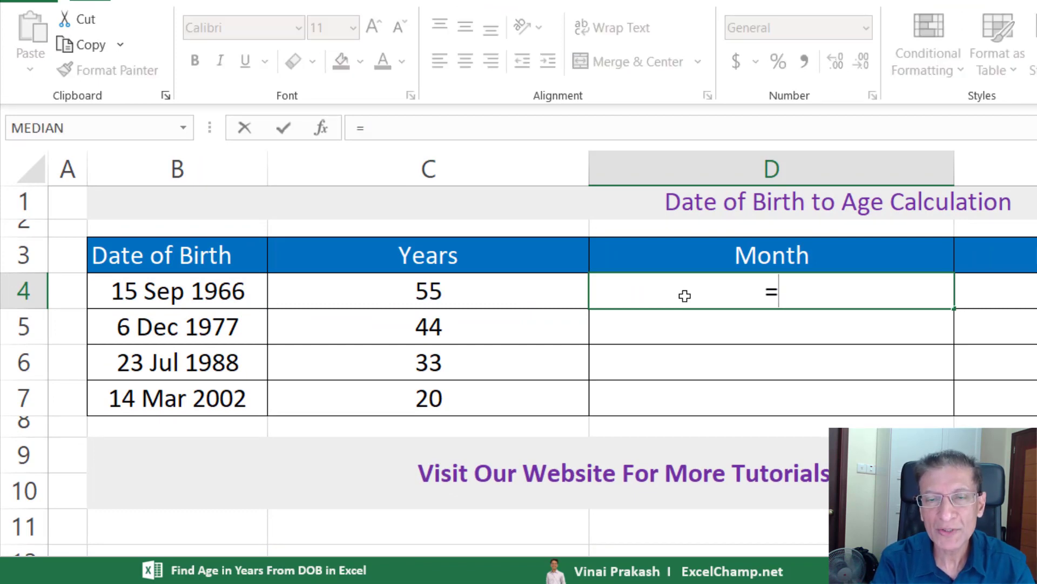
type("date")
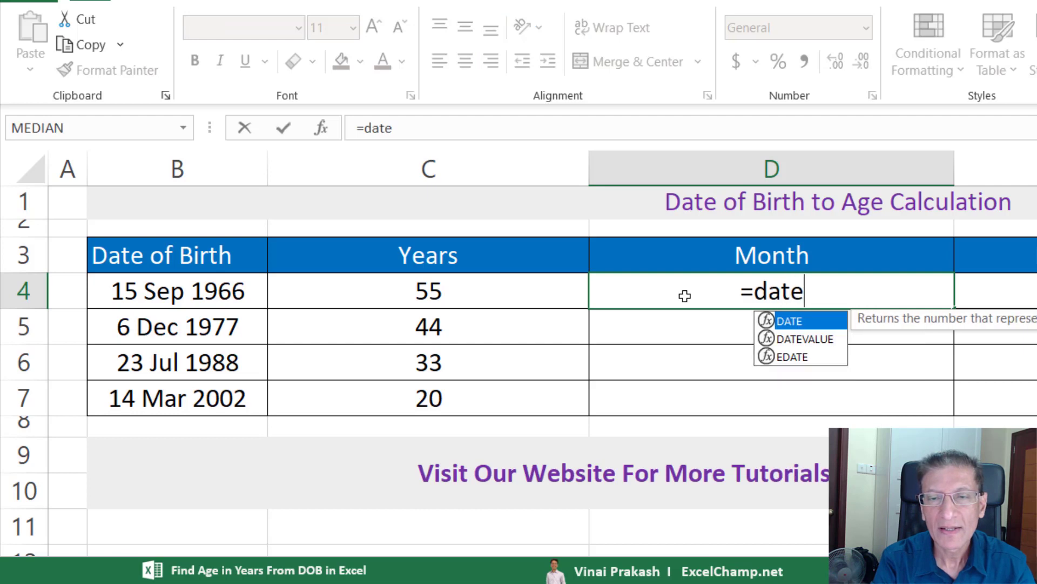
type("dif(")
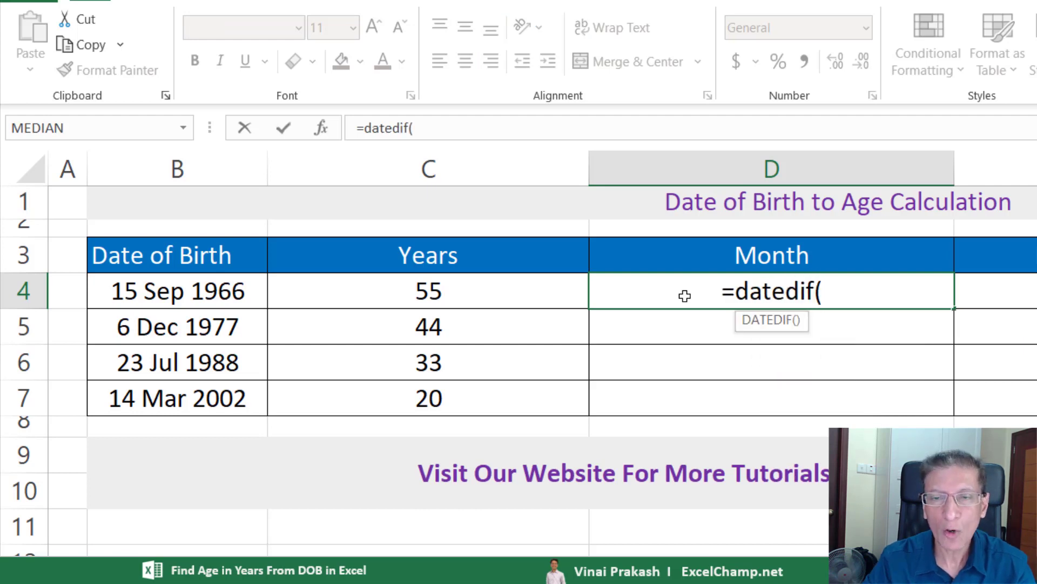
left_click(198, 291)
type(", ")
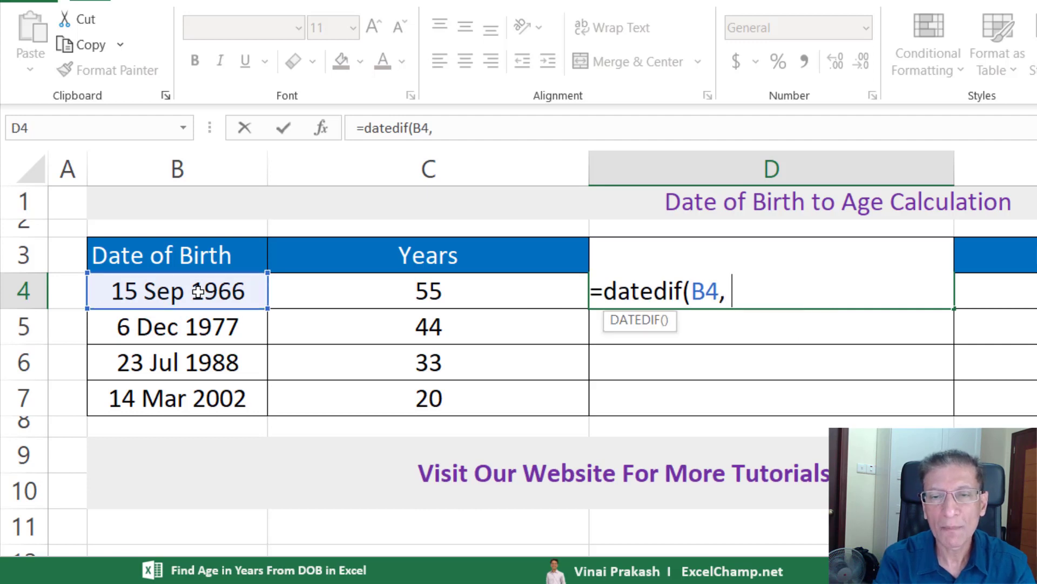
type("today")
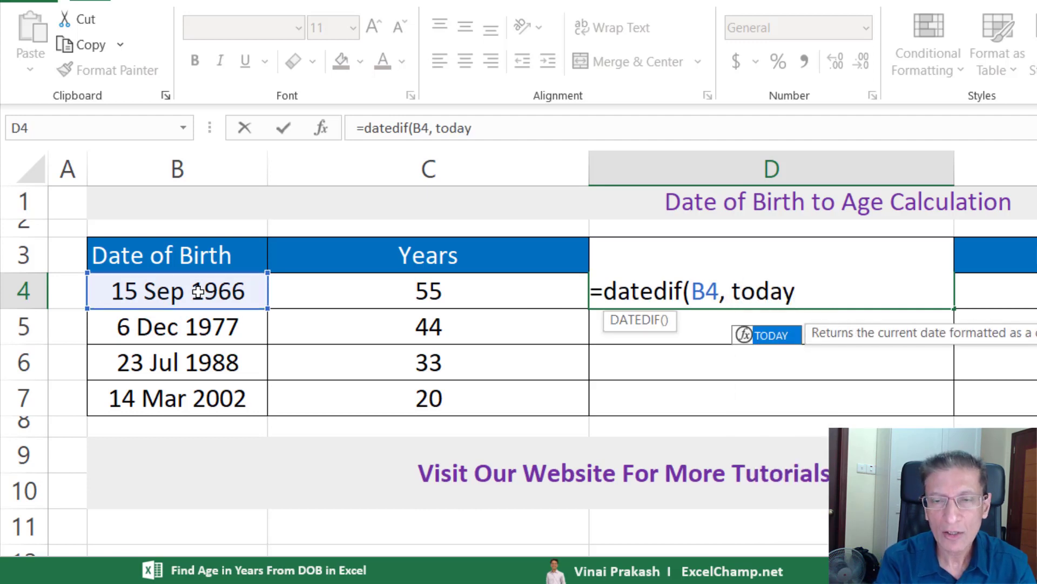
type("()")
key("BackSpace")
type(", \"M\"")
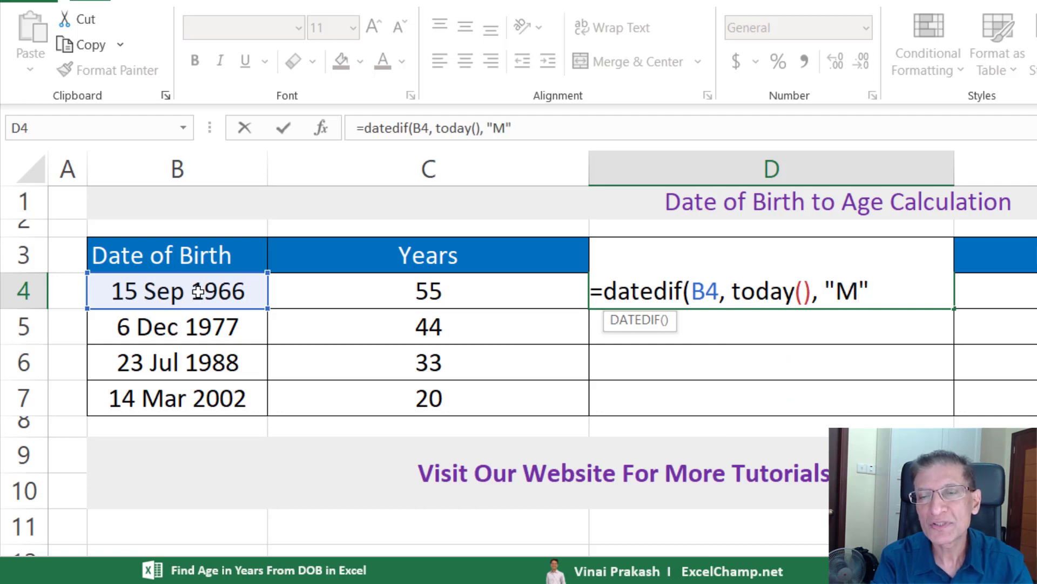
type(")")
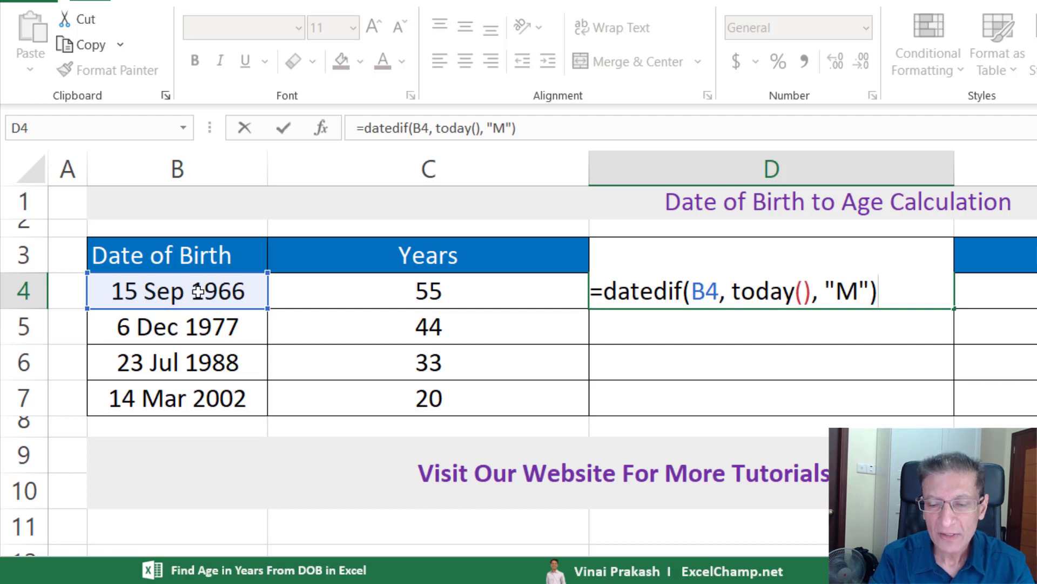
key("Return")
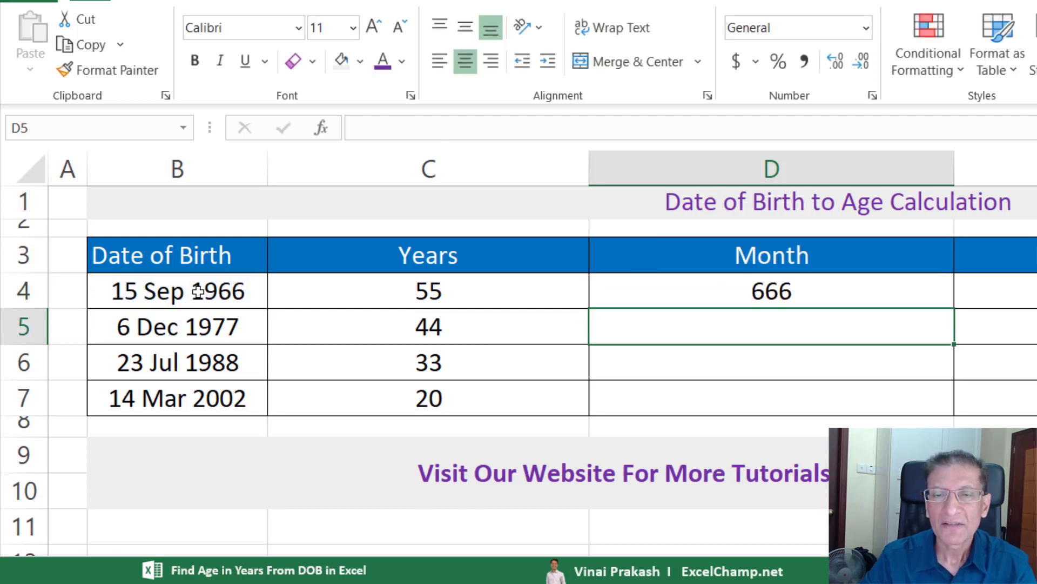
Change the unit in D4's DATEDIF formula to "YM" and fill the formula down to D7.
left_click(670, 291)
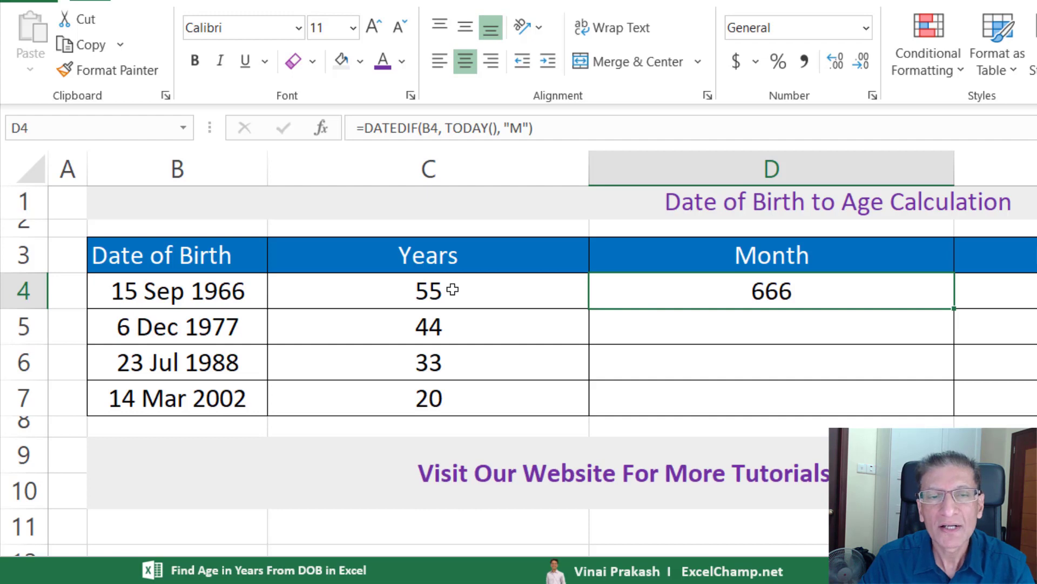
double_click(655, 293)
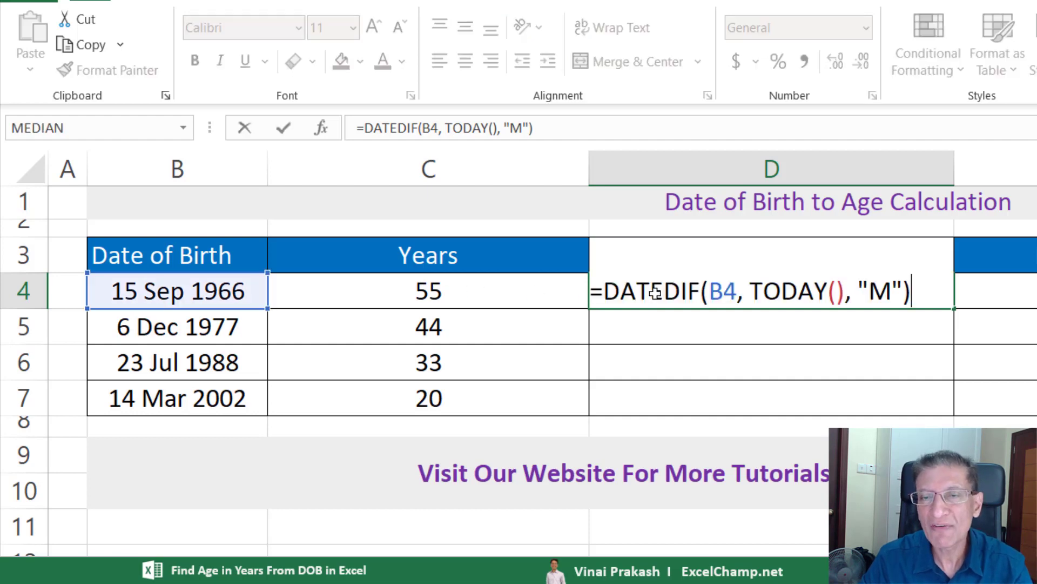
left_click(869, 290)
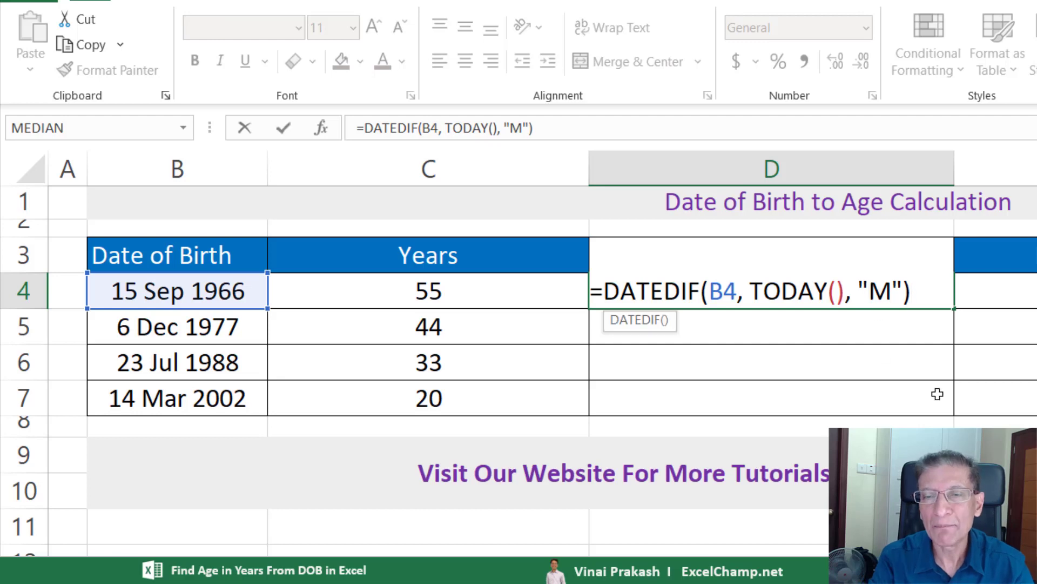
type("Y")
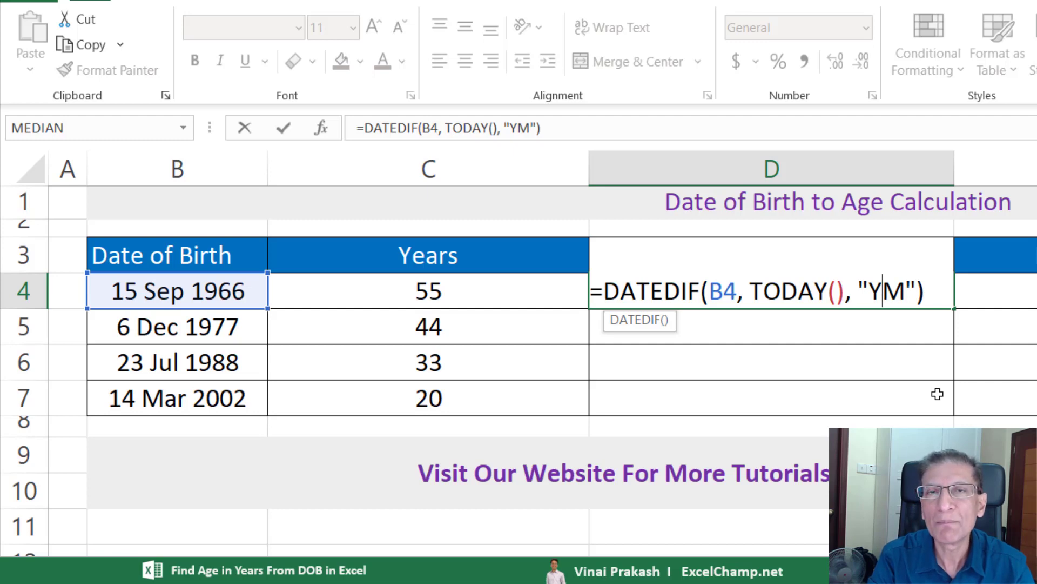
key("Return")
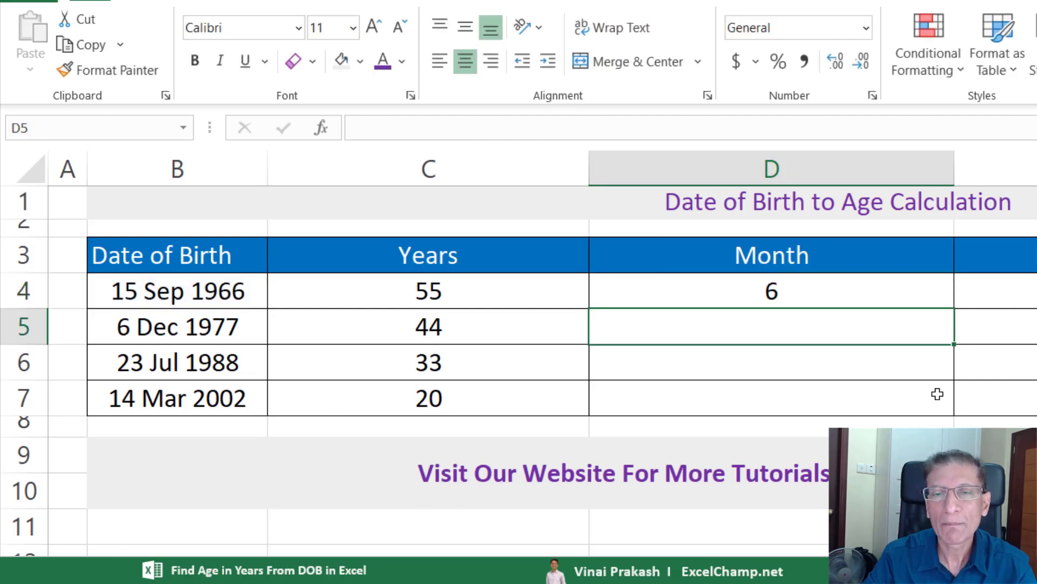
left_click(770, 292)
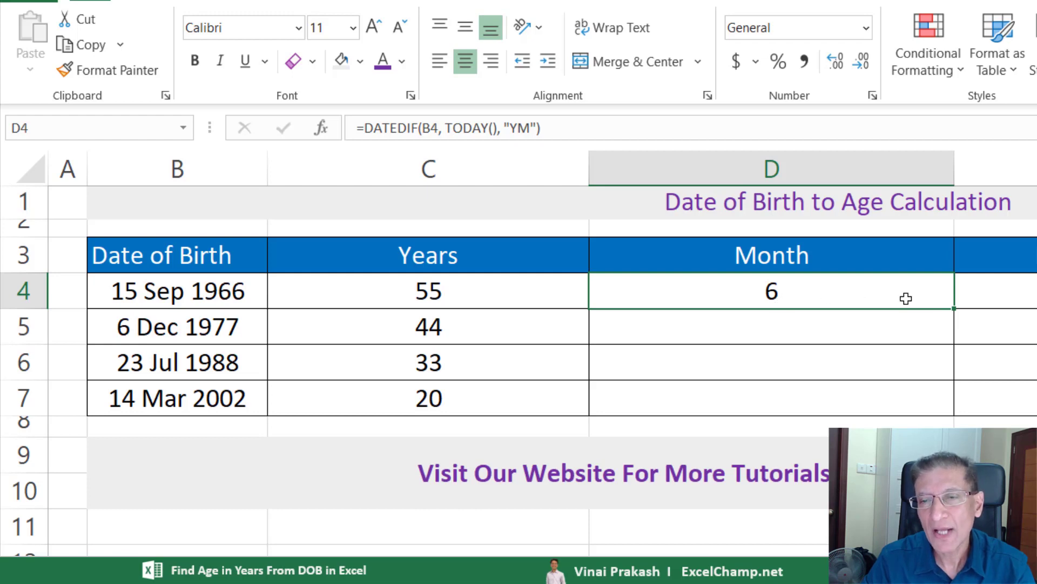
double_click(955, 310)
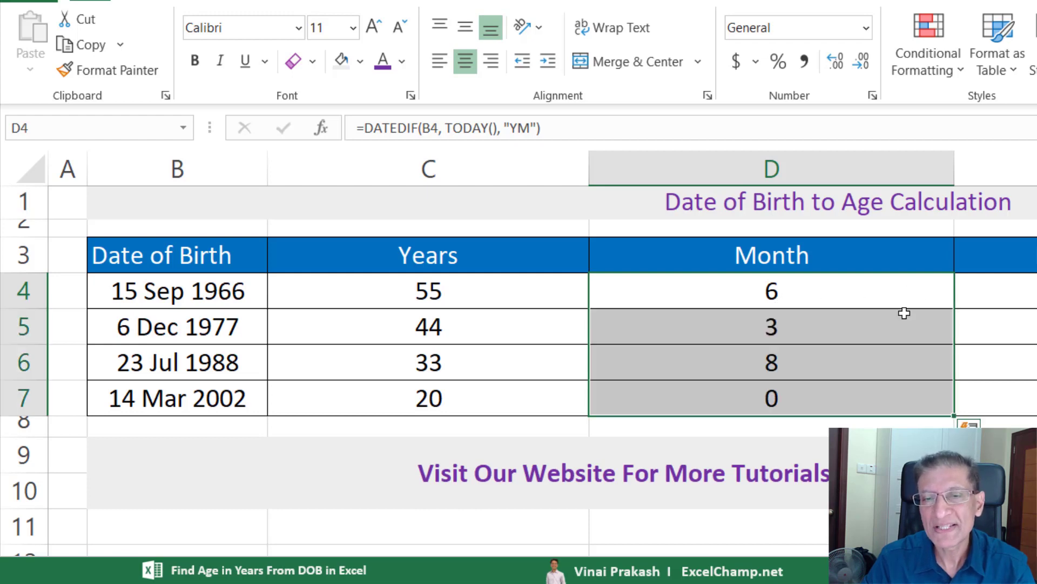
Enter the formula =datedif(B4,today(),"D") in E4 to calculate the age in days.
left_click(1019, 301)
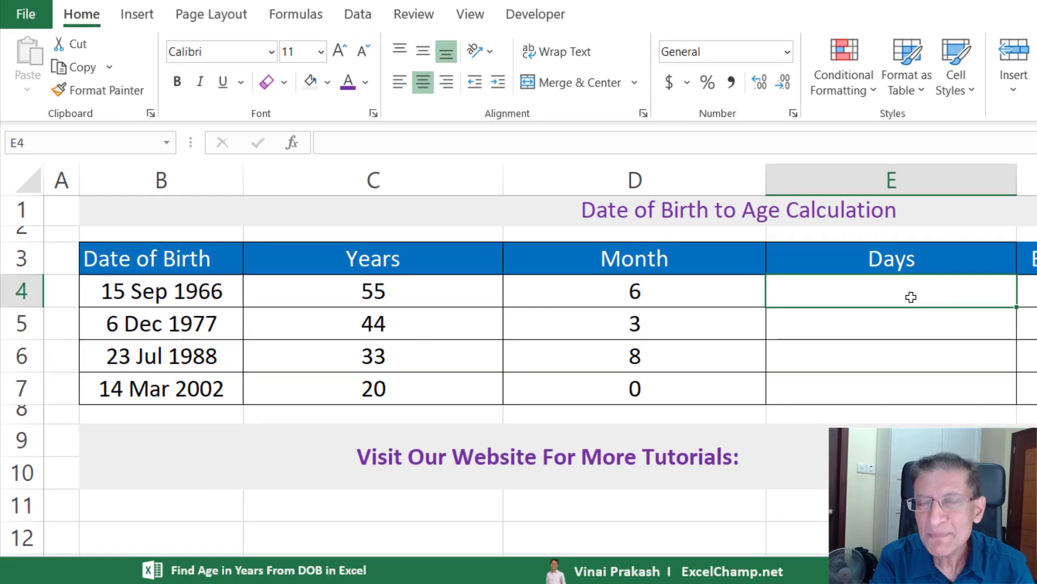
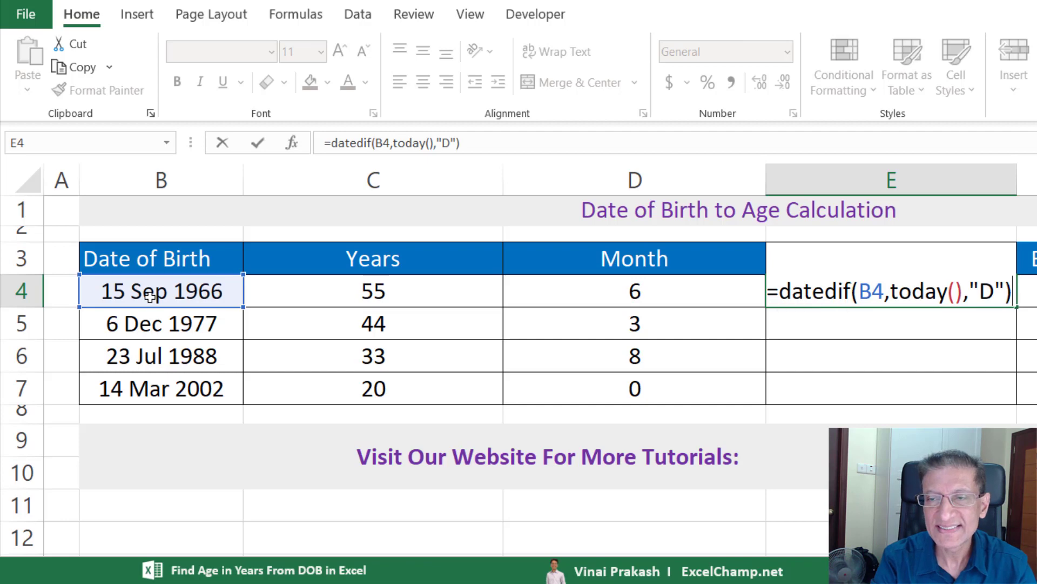
key("Return")
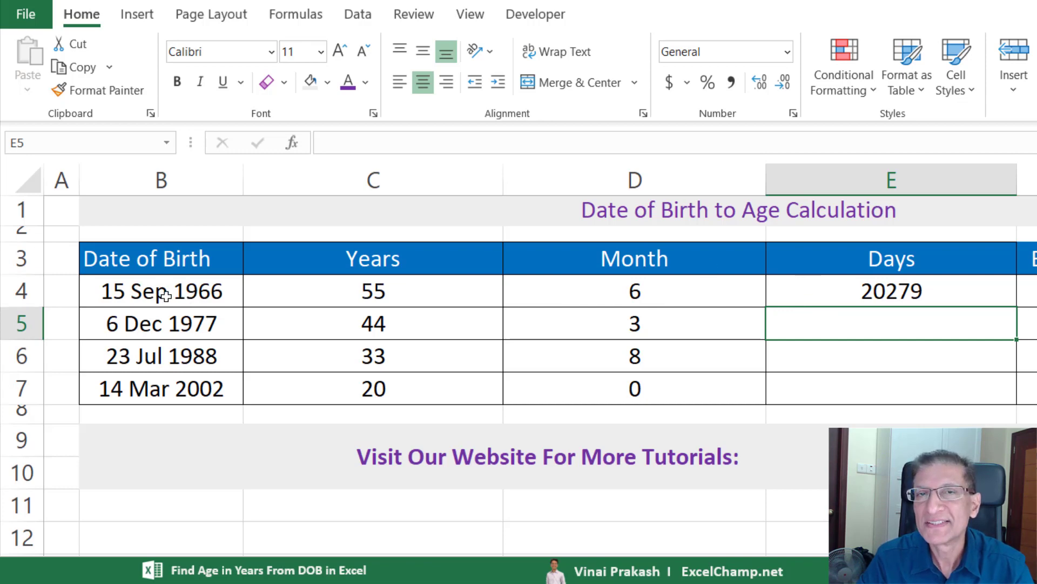
Change the unit in E4's DATEDIF formula to "MD" and fill the formula down to E7.
left_click(854, 292)
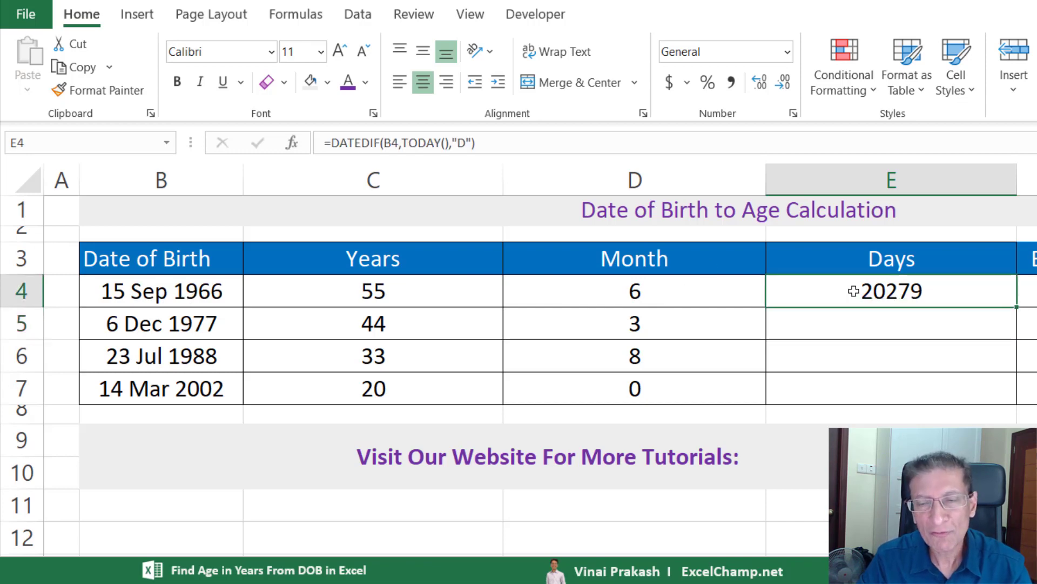
double_click(854, 291)
key("Right")
key("Right")
key("Right")
key("Right")
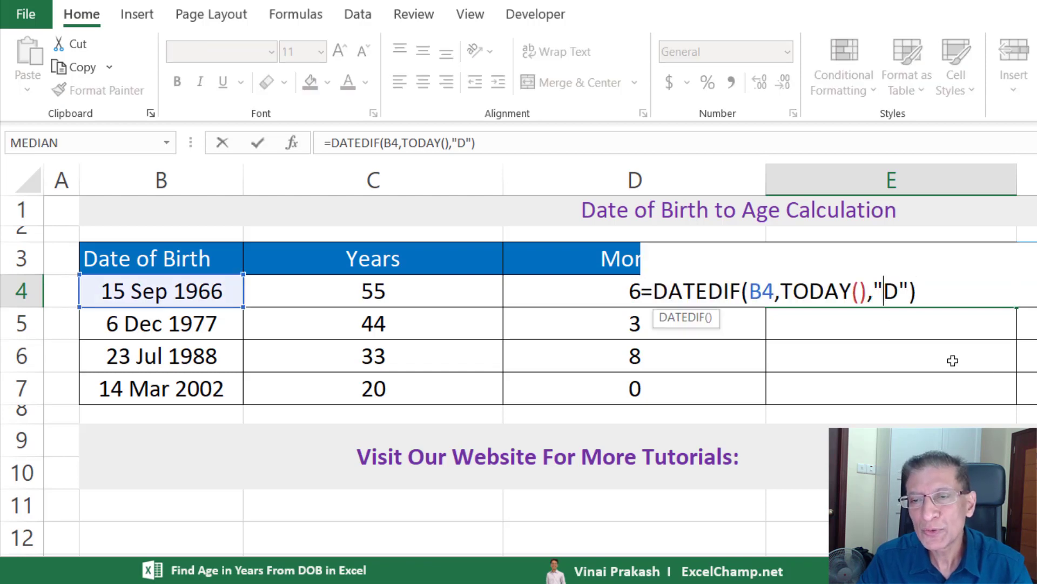
type("M")
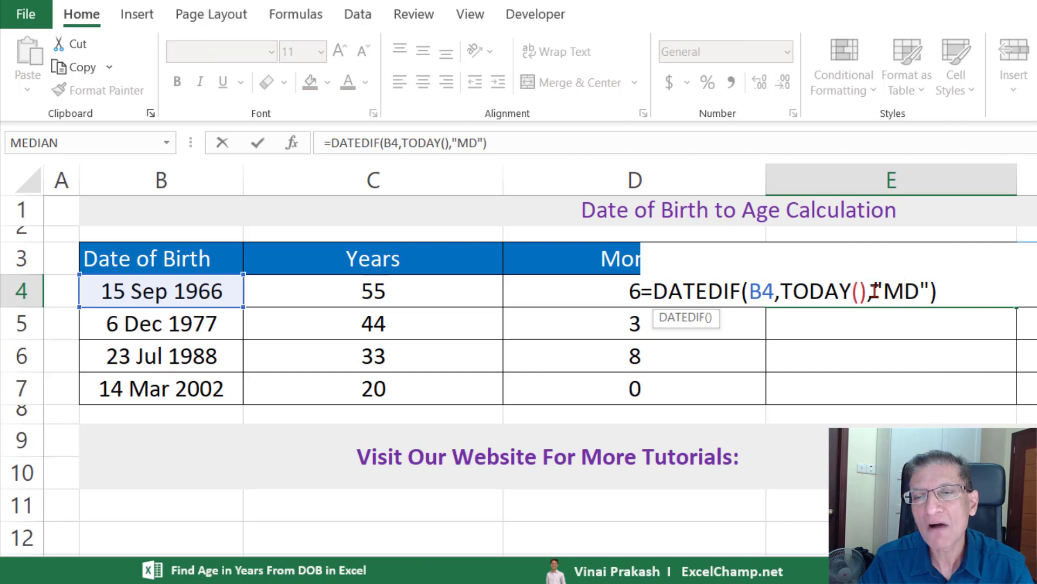
key("Return")
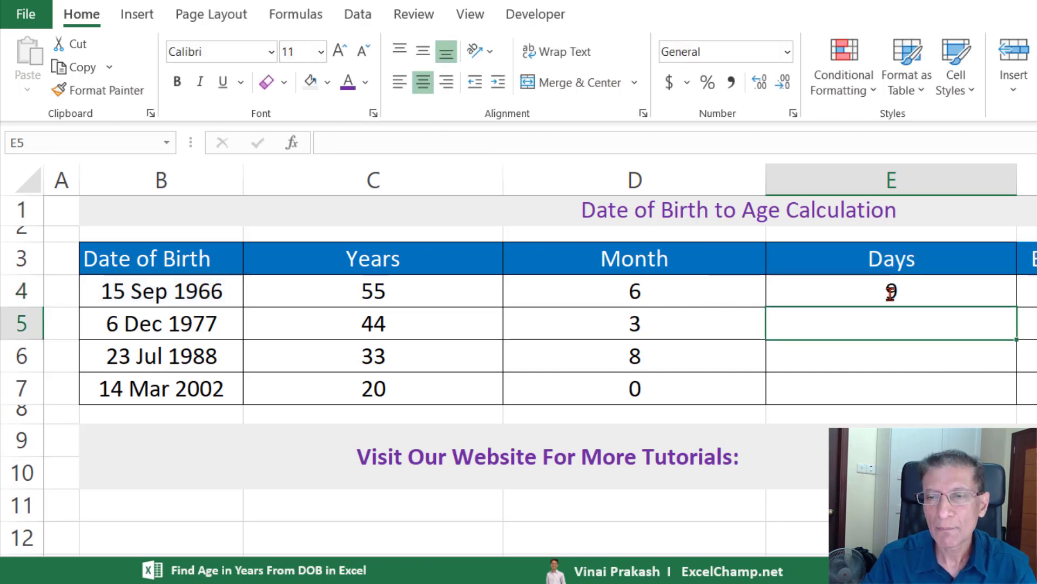
left_click(968, 291)
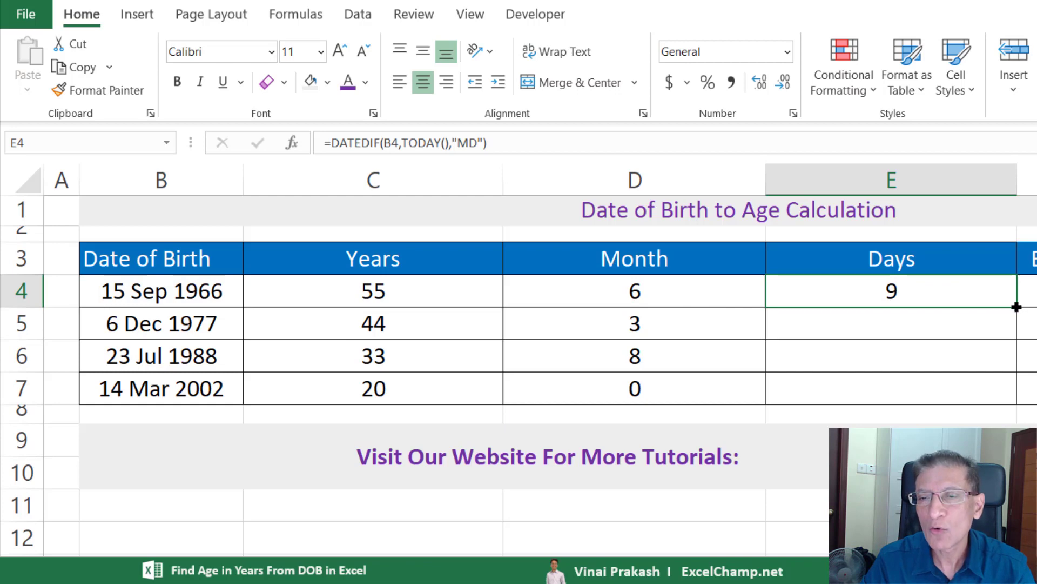
double_click(1016, 307)
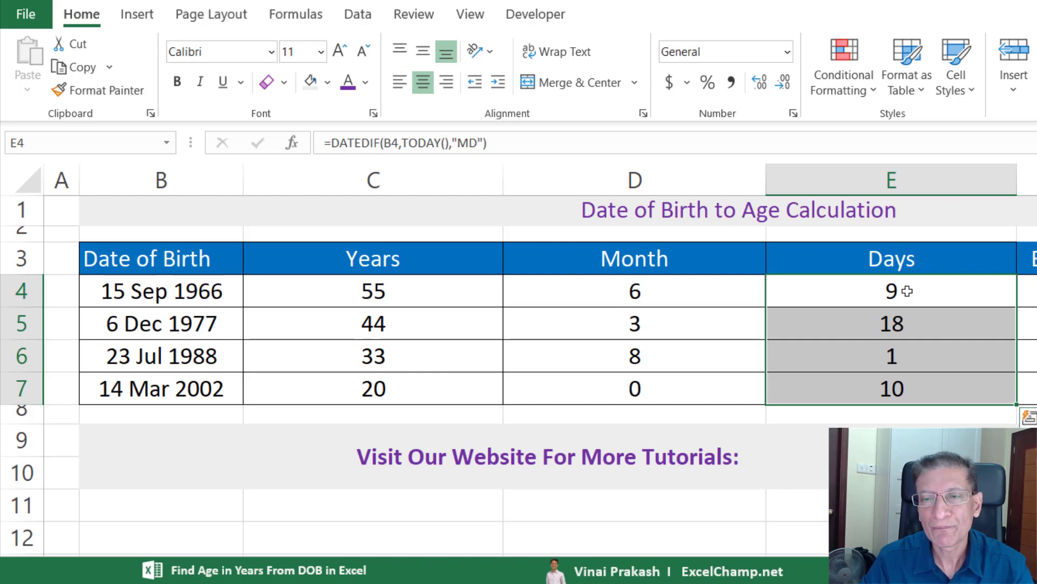
Review the DATEDIF formulas in C4, D4 and E4 to compare their unit arguments, leaving each formula unedited.
left_click(907, 291)
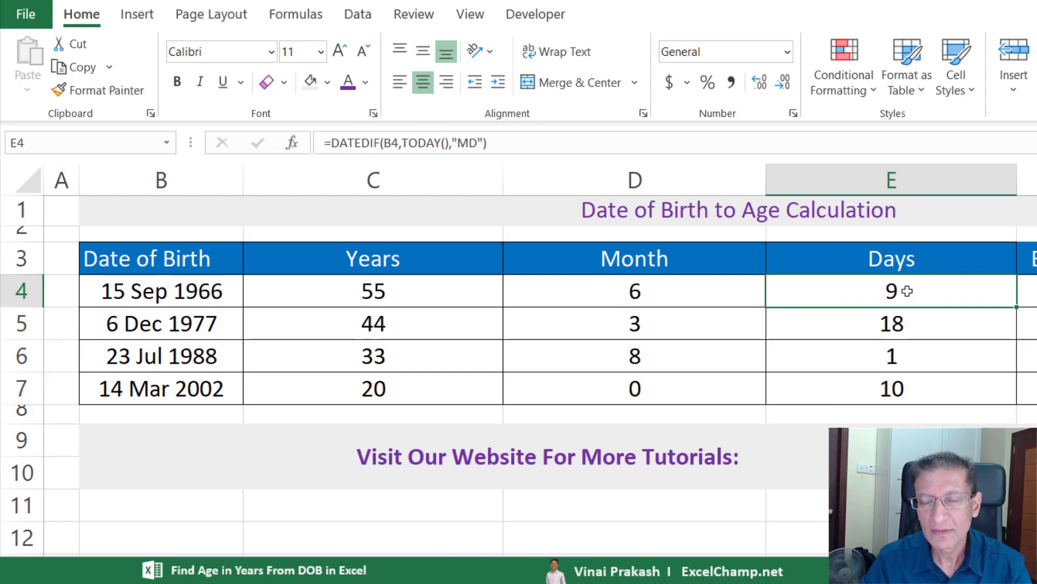
left_click(421, 289)
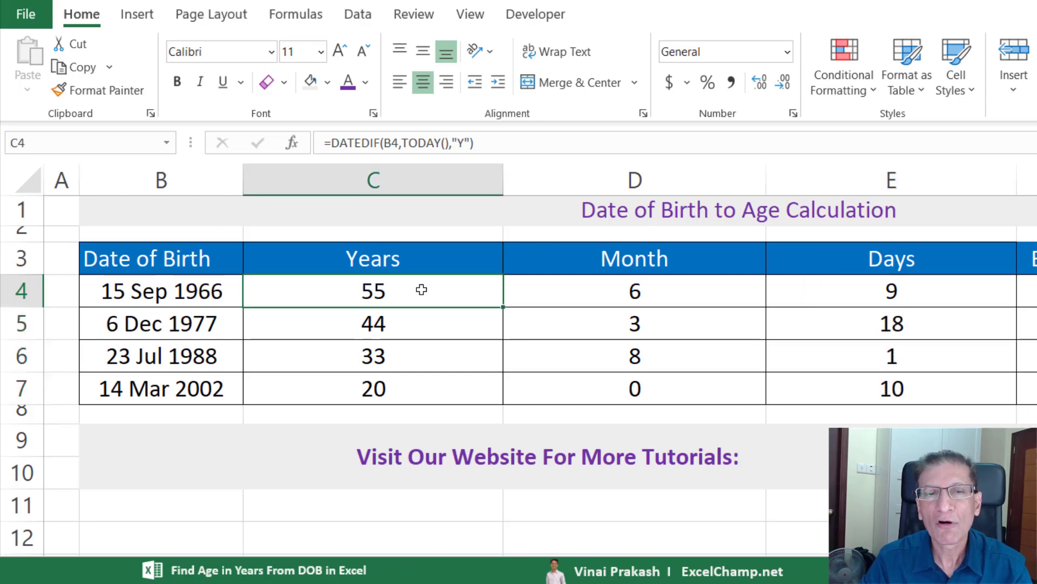
double_click(421, 289)
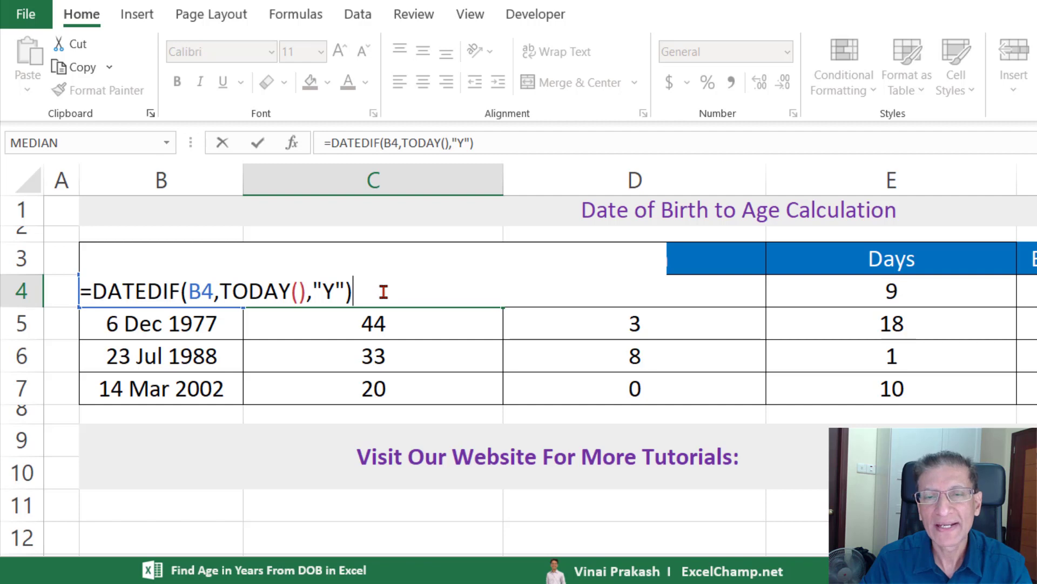
key("Escape")
left_click(632, 292)
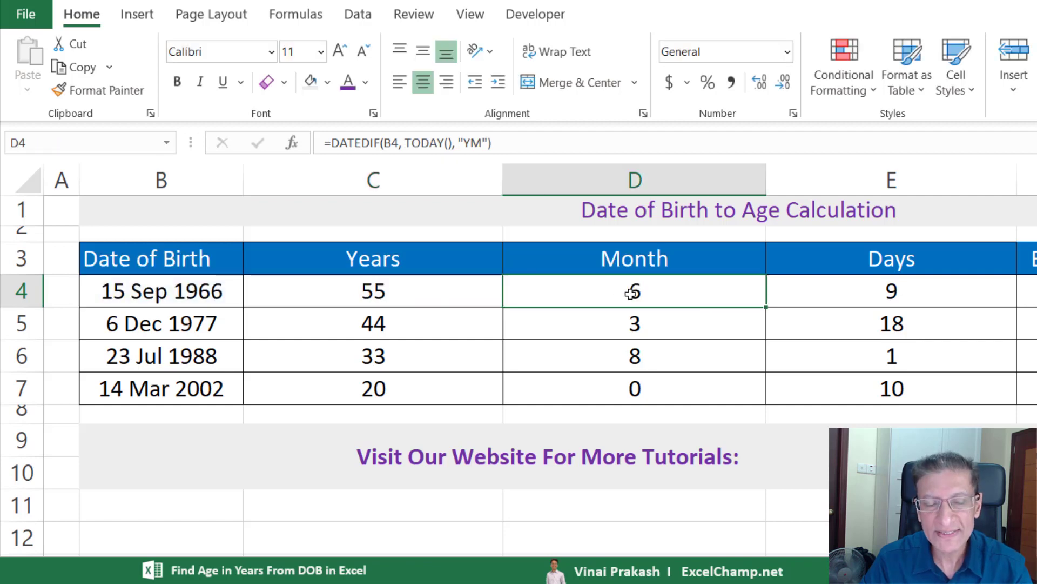
double_click(632, 292)
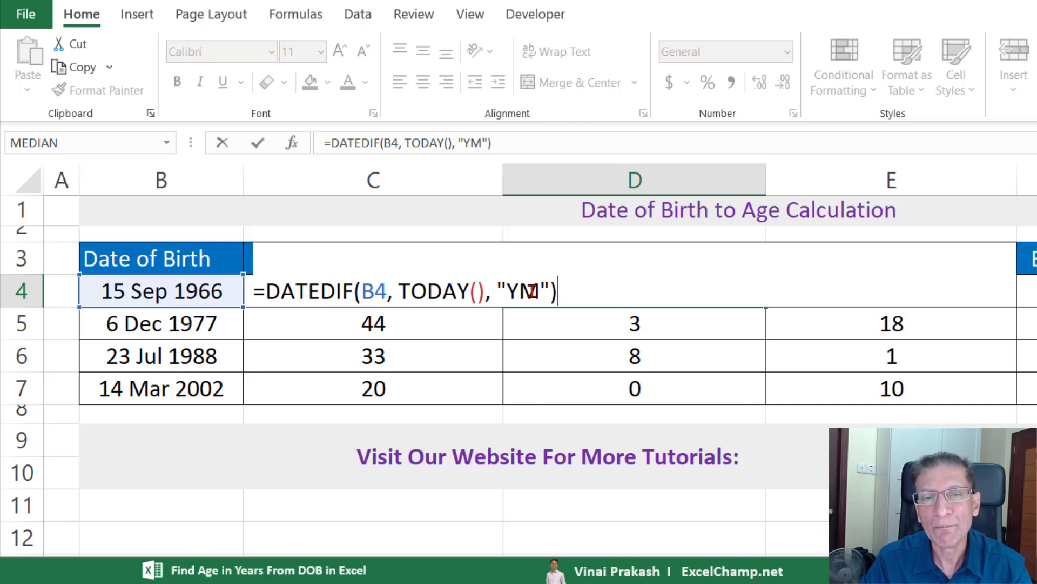
key("Escape")
left_click(851, 292)
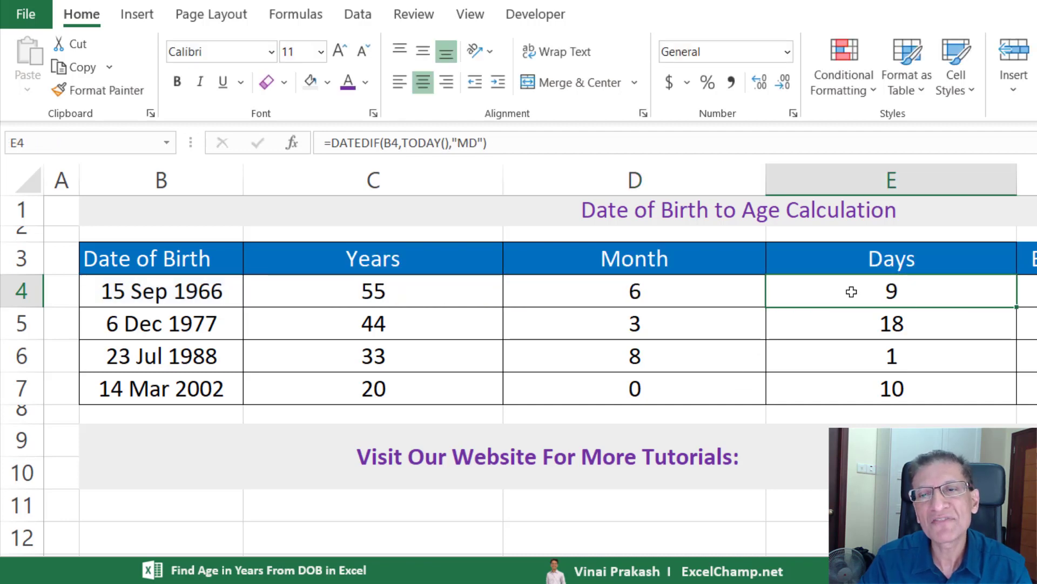
double_click(851, 291)
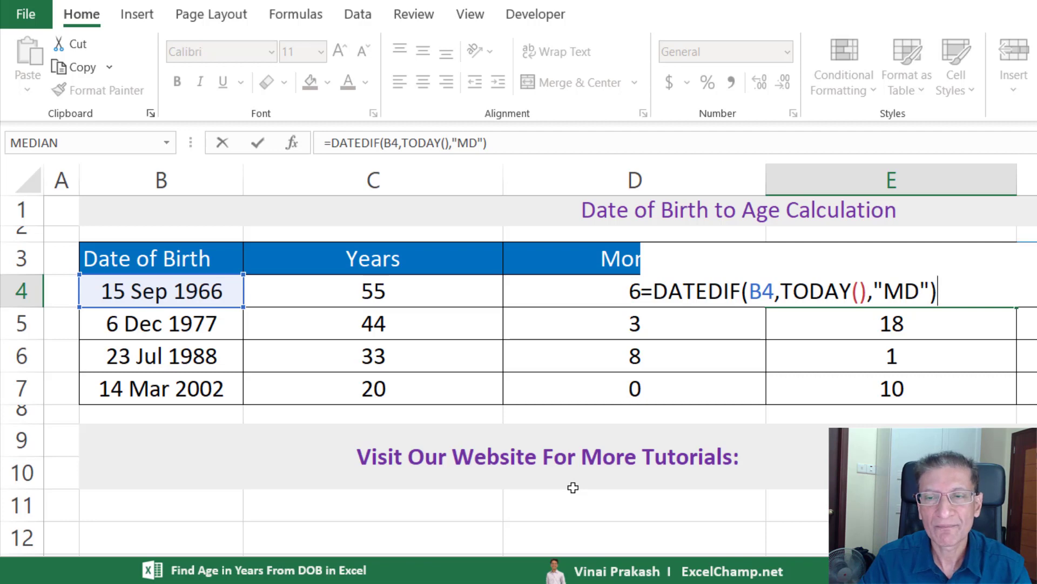
key("Escape")
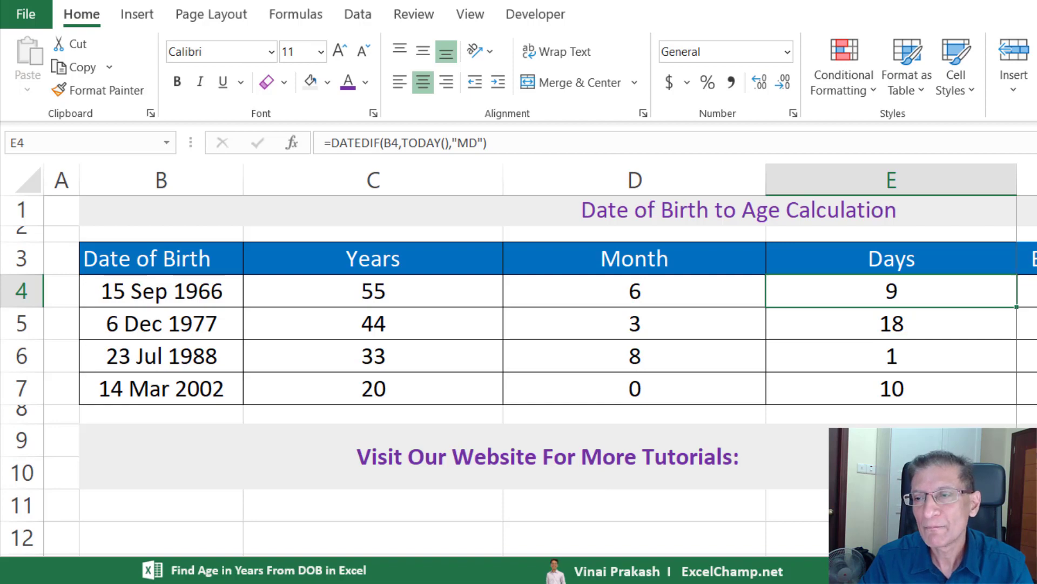
Enter the formula =today()-B4 in F4 under Exact Age.
left_click(1034, 278)
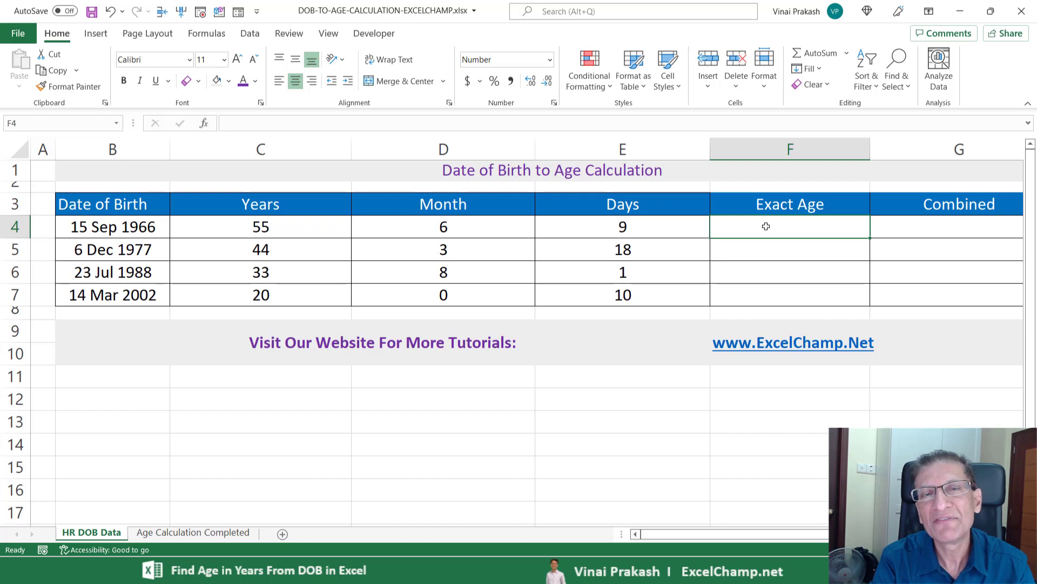
type("=")
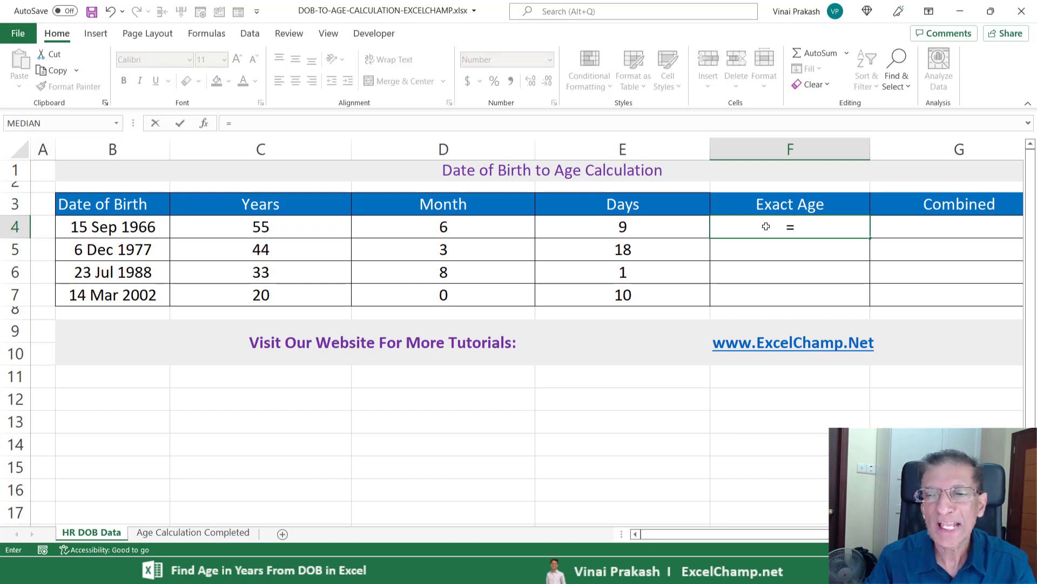
type("t")
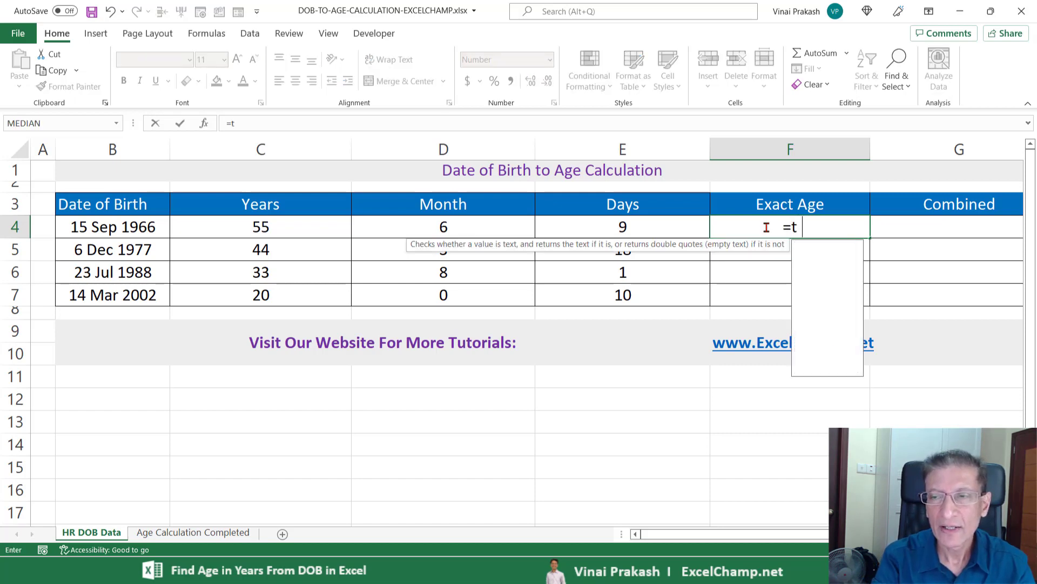
type("oday()")
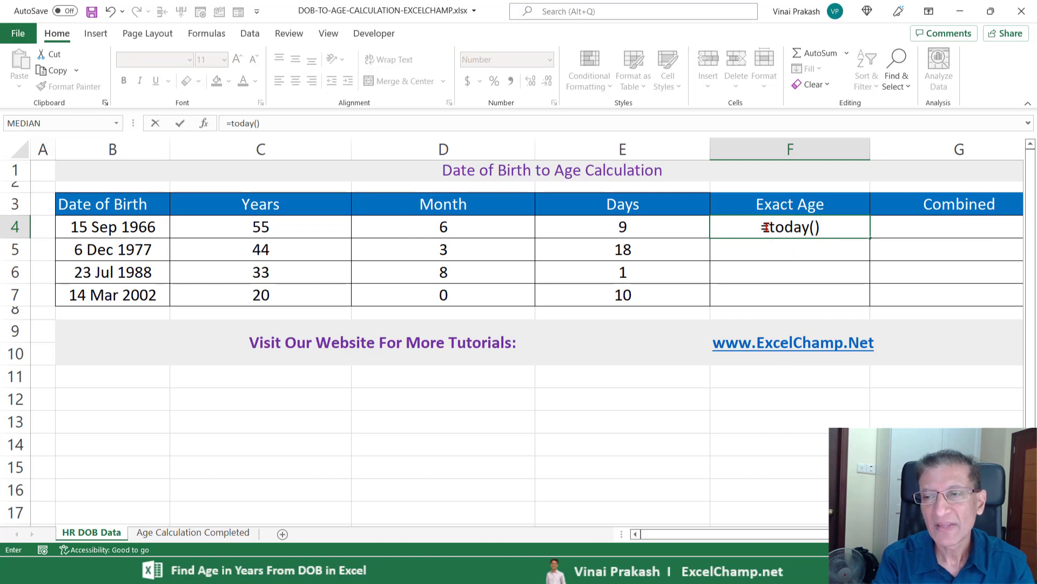
type("-")
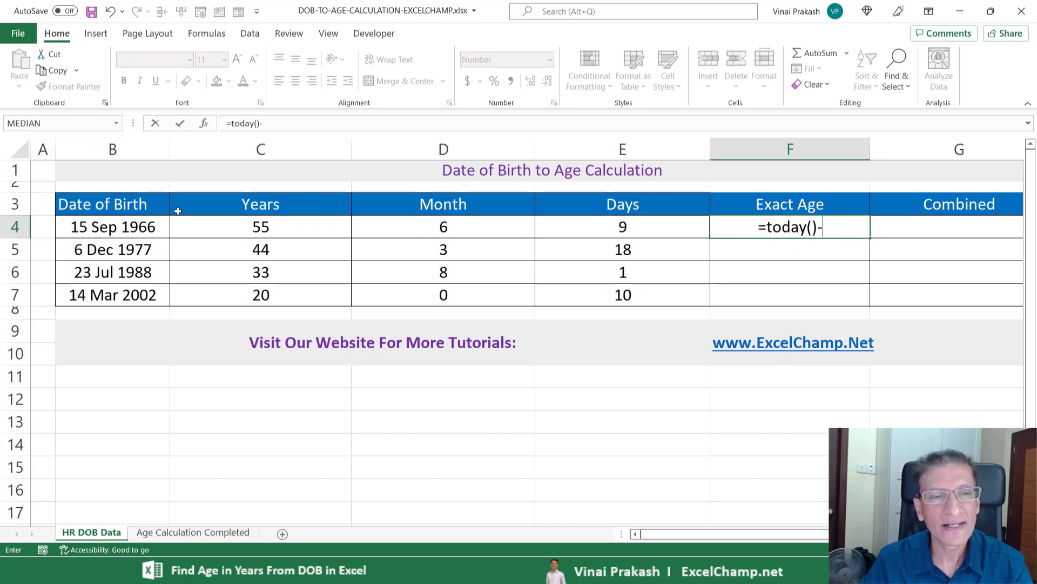
left_click(120, 227)
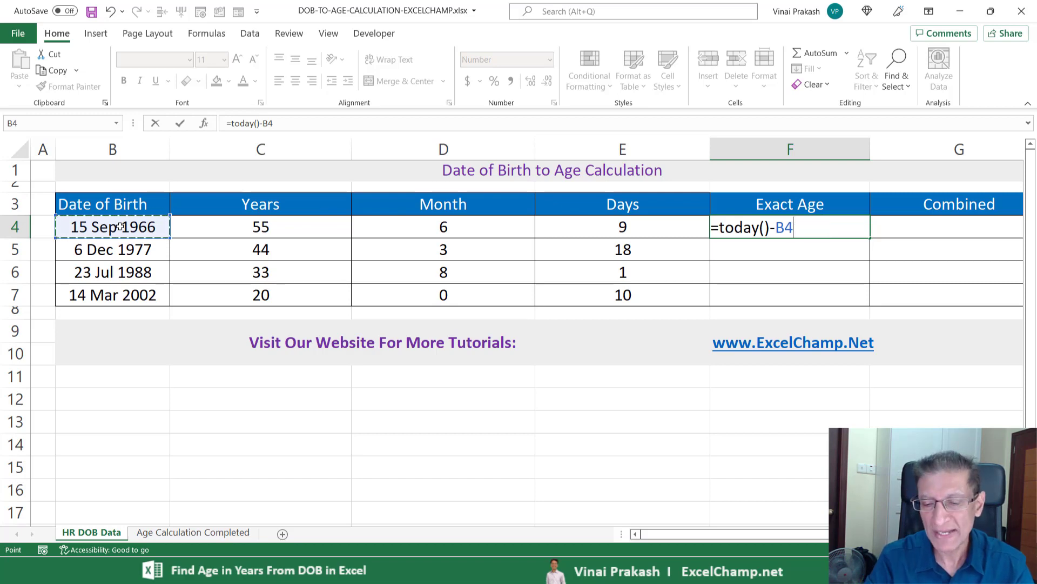
key("Return")
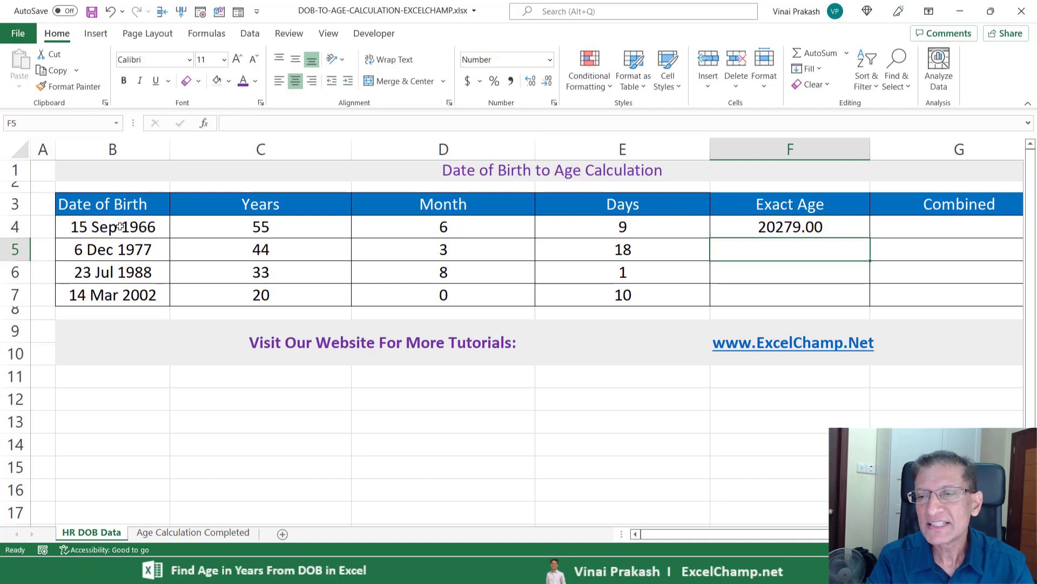
Change the Exact Age formula in F4 to =(TODAY()-B4)/365 and fill it down to F7.
left_click(798, 228)
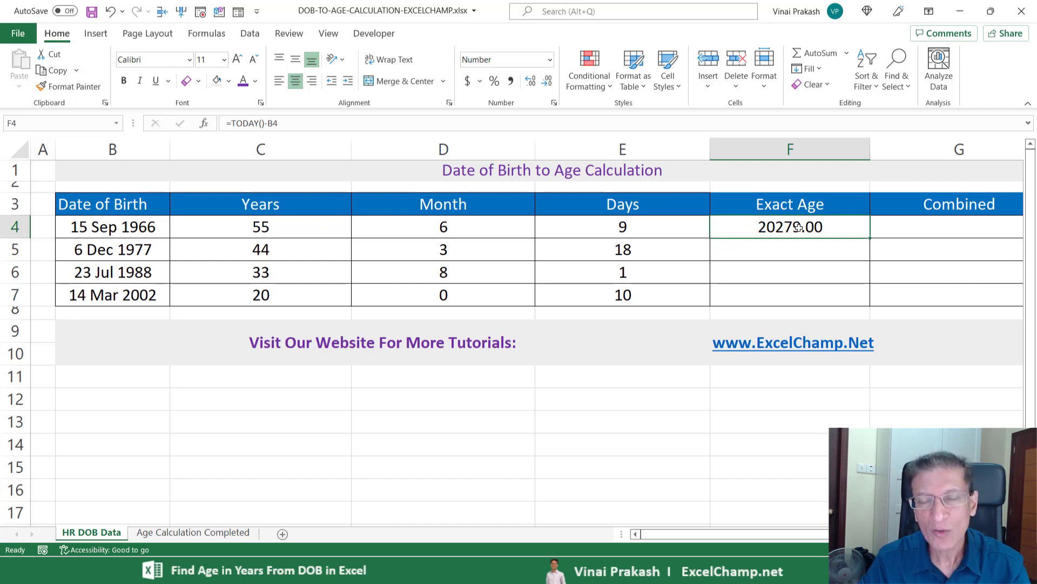
double_click(798, 227)
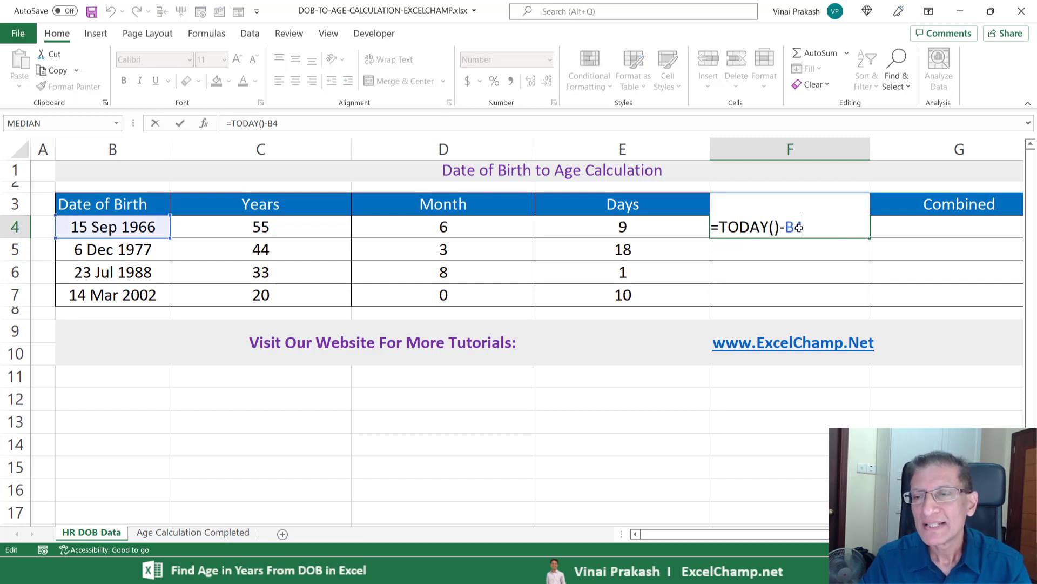
left_click(720, 227)
type("(")
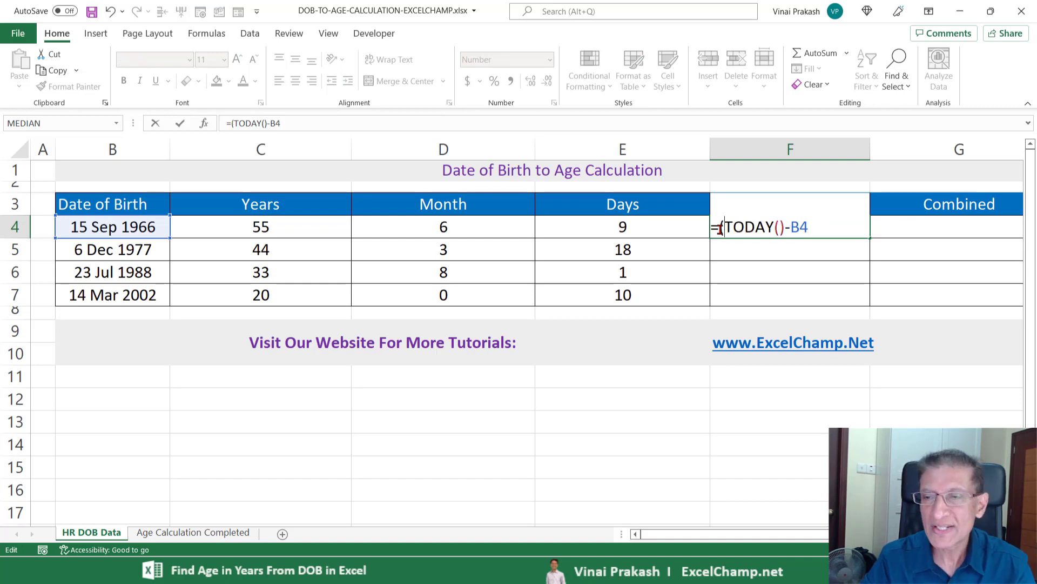
left_click(819, 228)
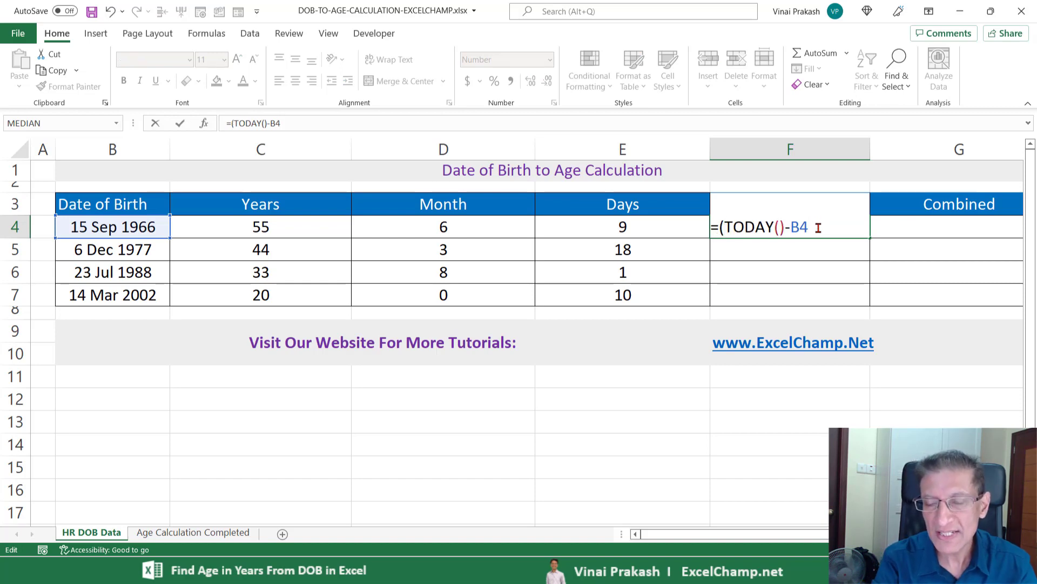
type("){")
key("BackSpace")
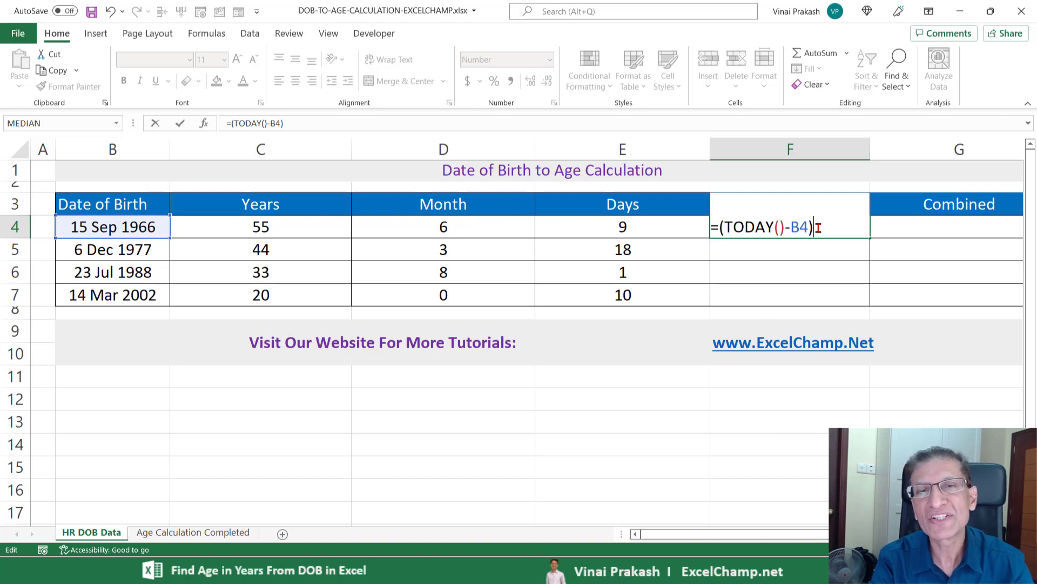
type("/")
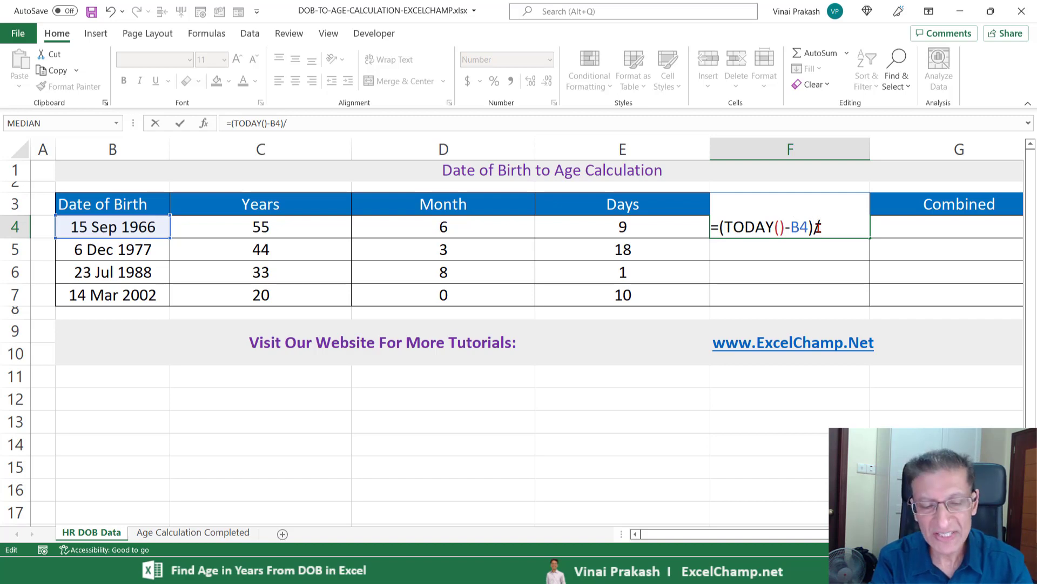
type("36")
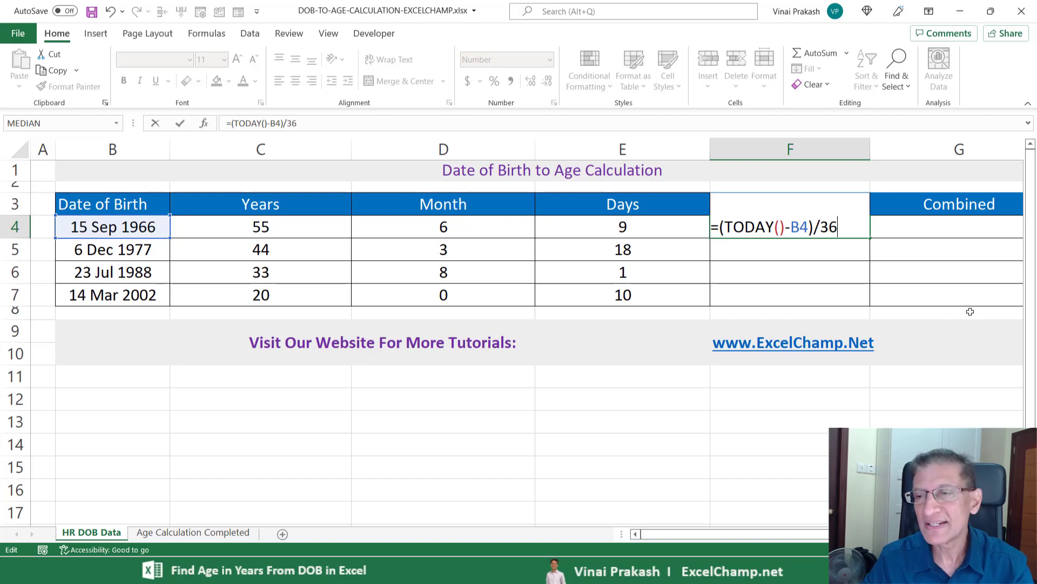
type("5")
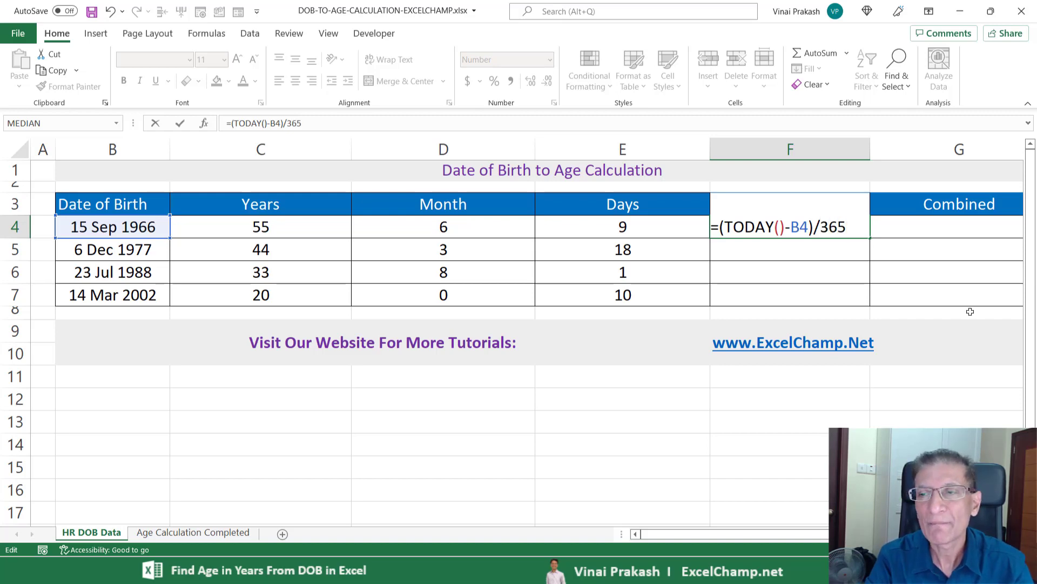
key("Return")
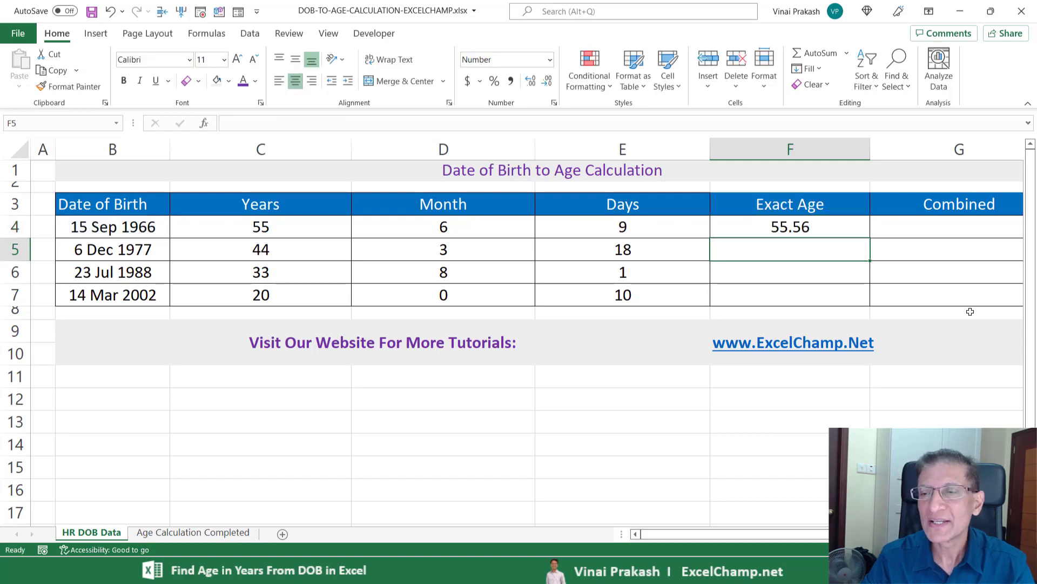
left_click(822, 222)
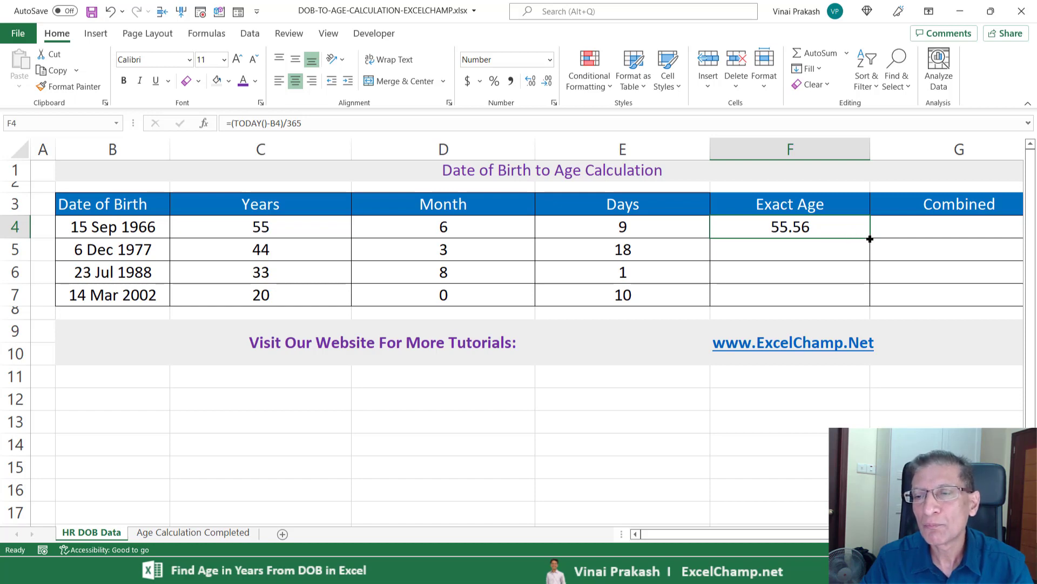
left_click_drag(870, 238, 868, 301)
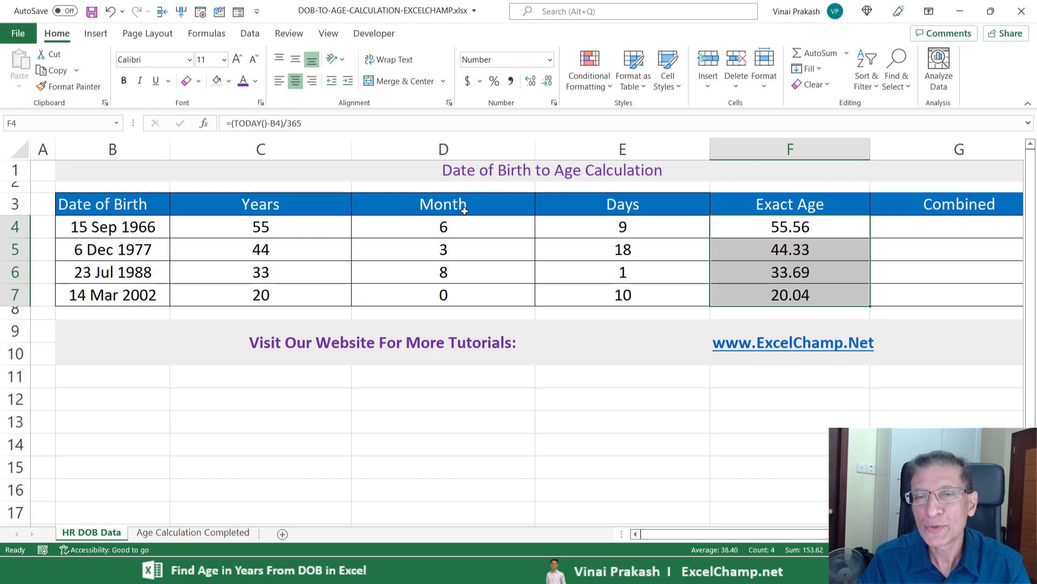
Narrow the Years, Month and Days columns and widen the Combined column to make room for longer text.
left_click_drag(351, 150, 309, 150)
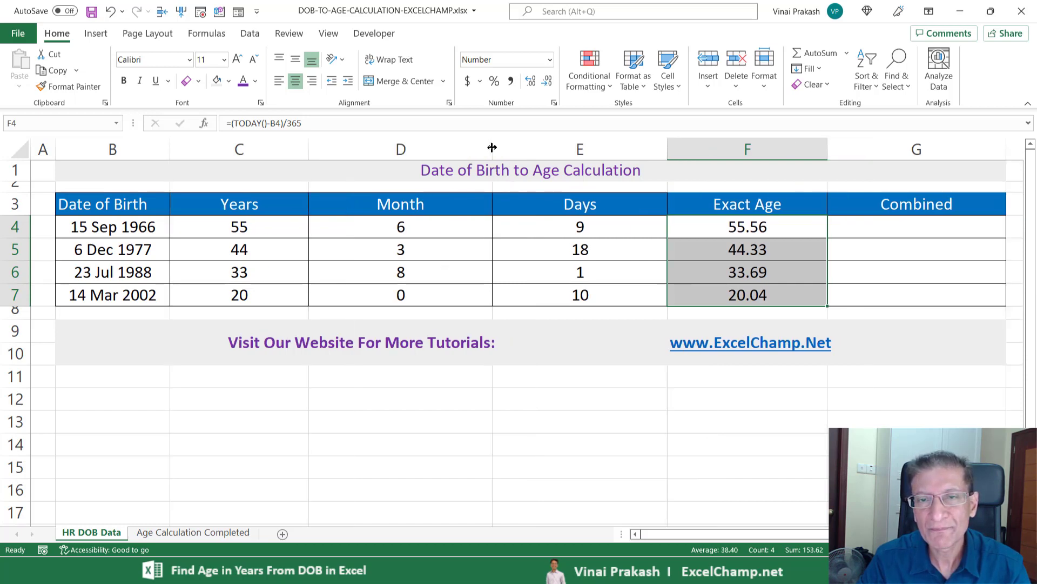
left_click_drag(492, 147, 435, 154)
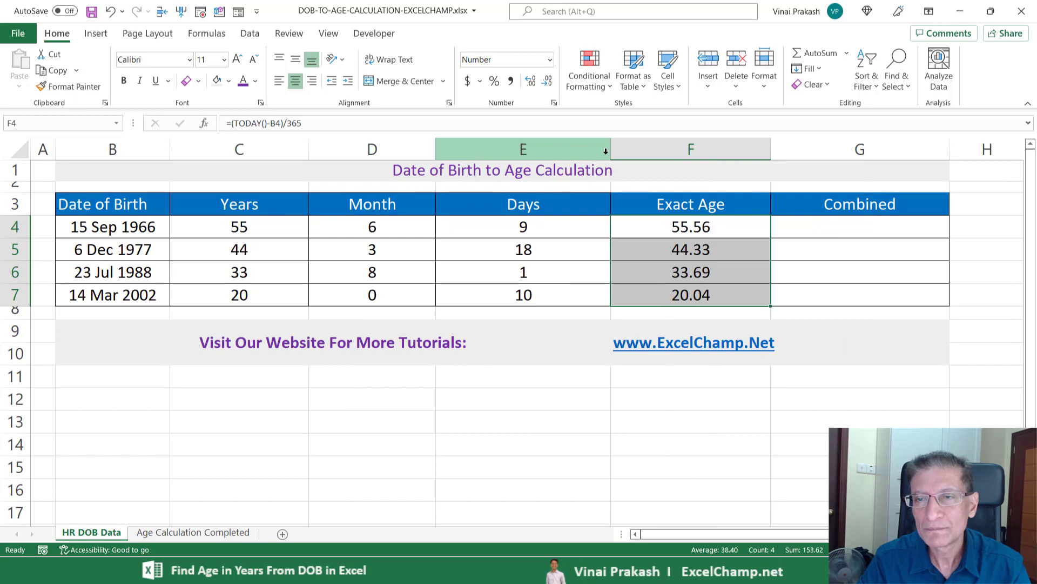
left_click_drag(610, 153, 572, 155)
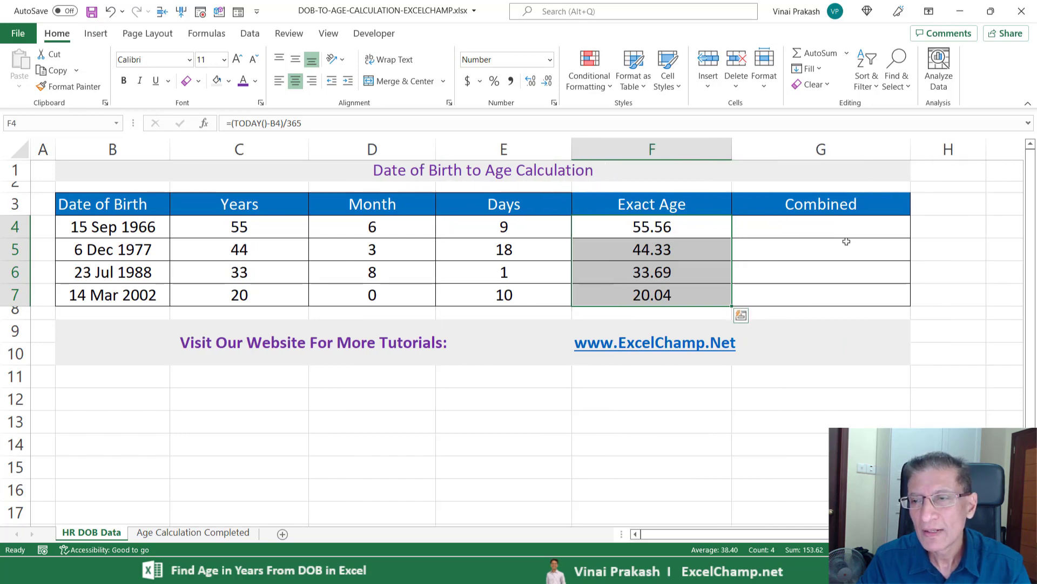
left_click(843, 228)
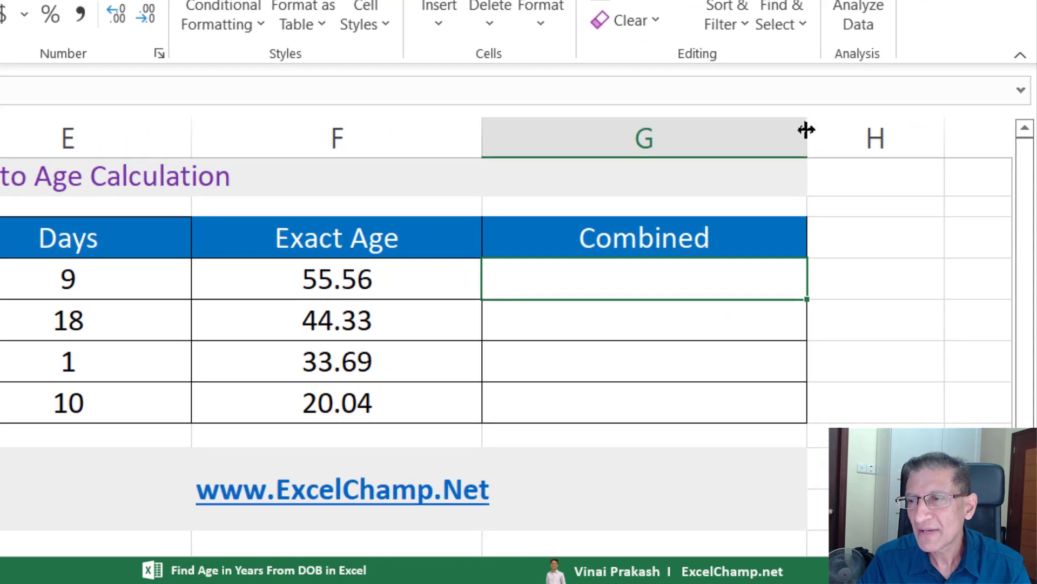
left_click_drag(806, 130, 950, 137)
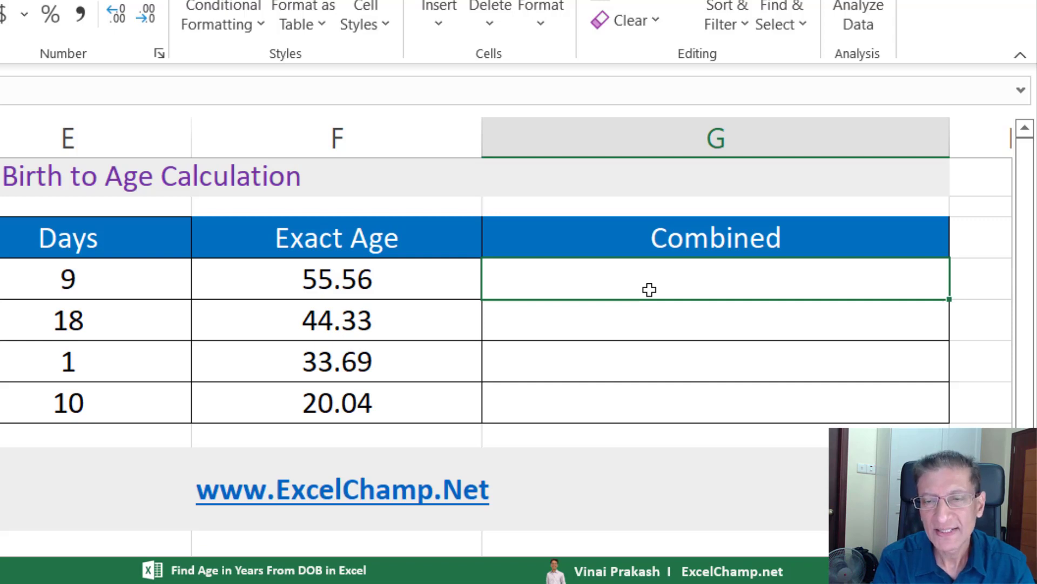
Enter =C4 & " Years " & D4 & " Months" in G4 under Combined and fill the formula down to G7.
double_click(650, 289)
type("=")
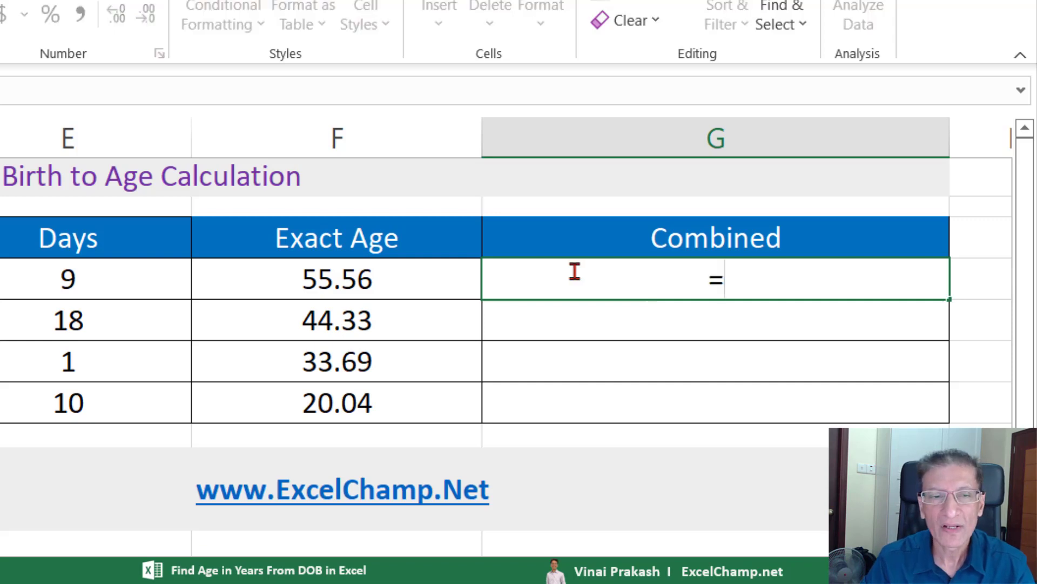
type("C4")
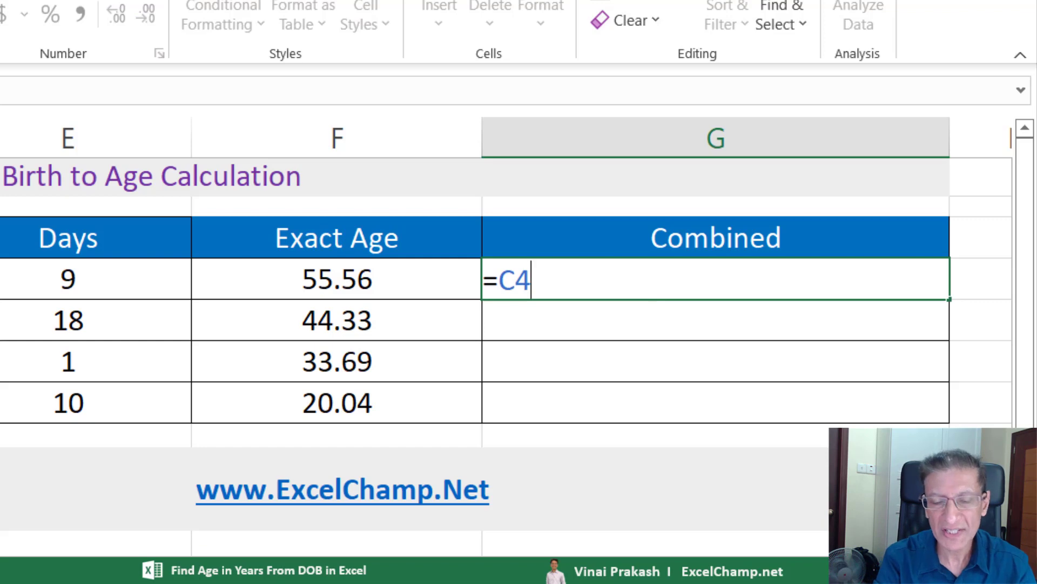
type(" & ")
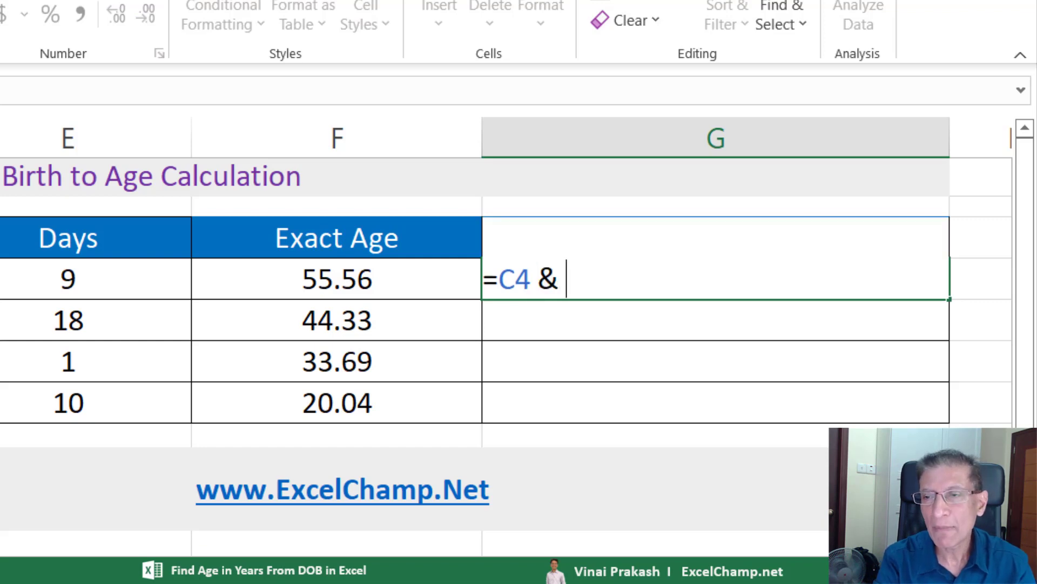
type("\" Years ")
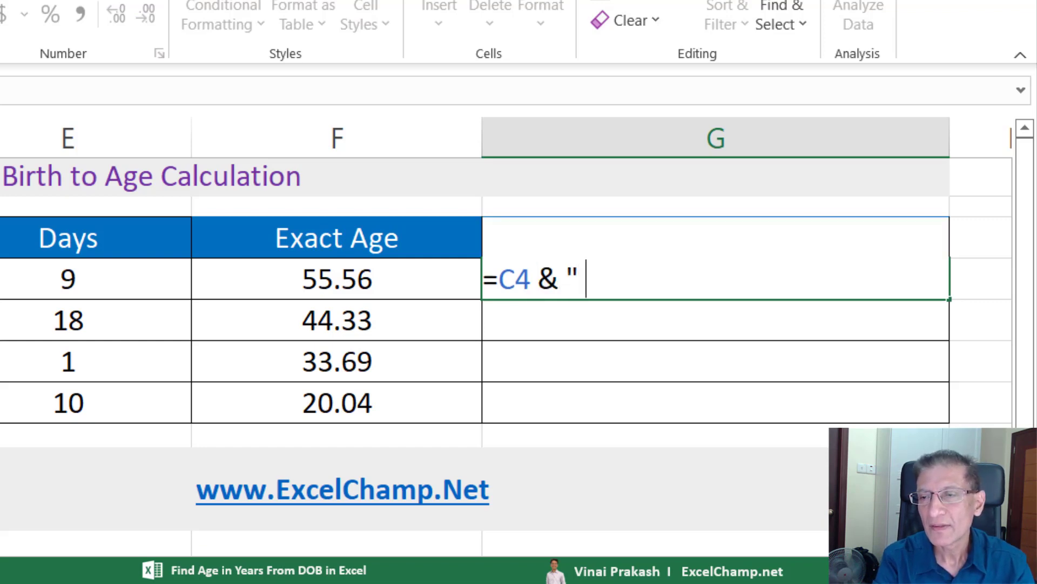
type("\" &")
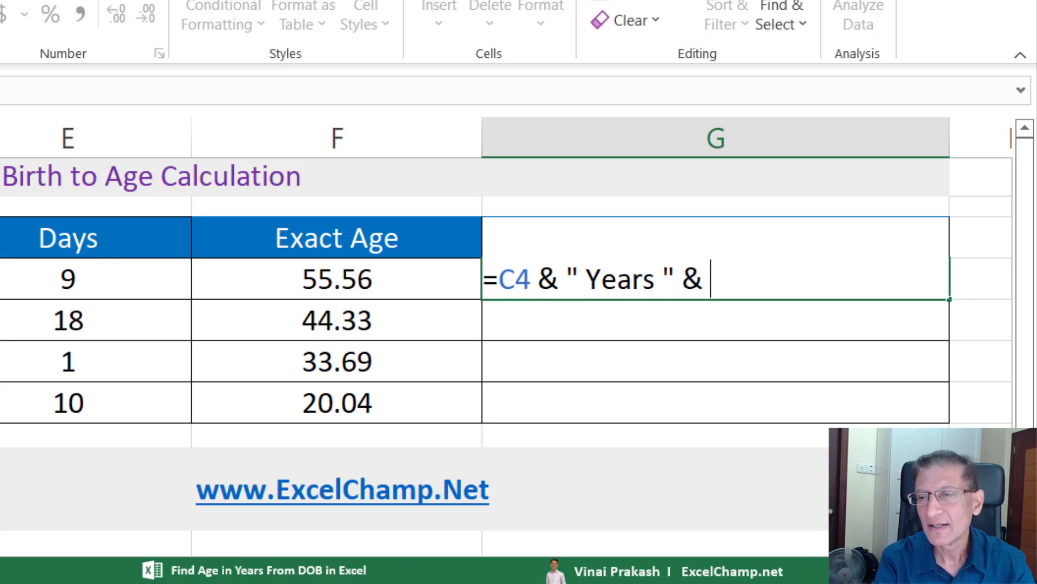
type(" D4 &")
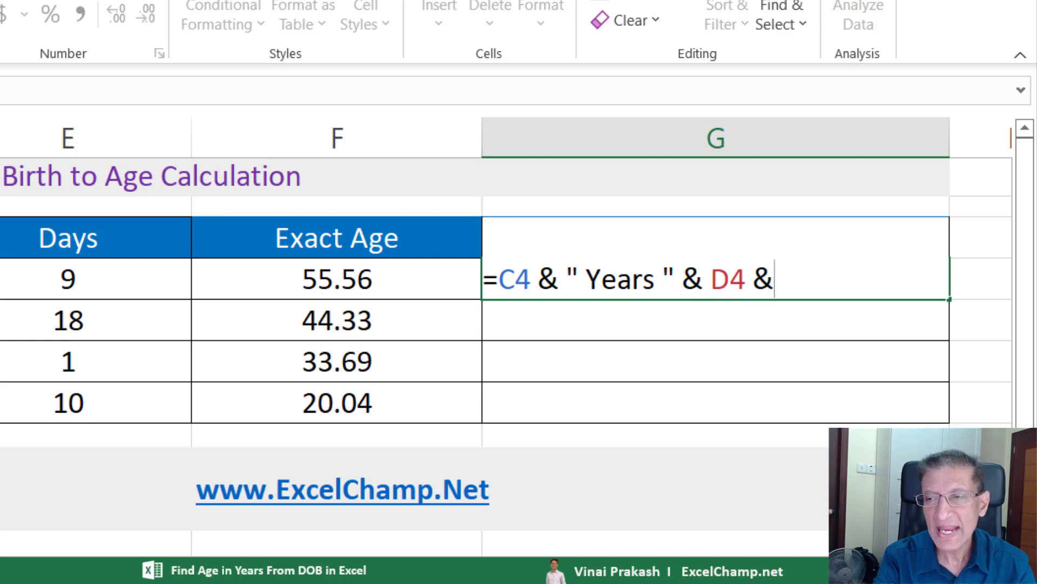
type(" \" Months\"")
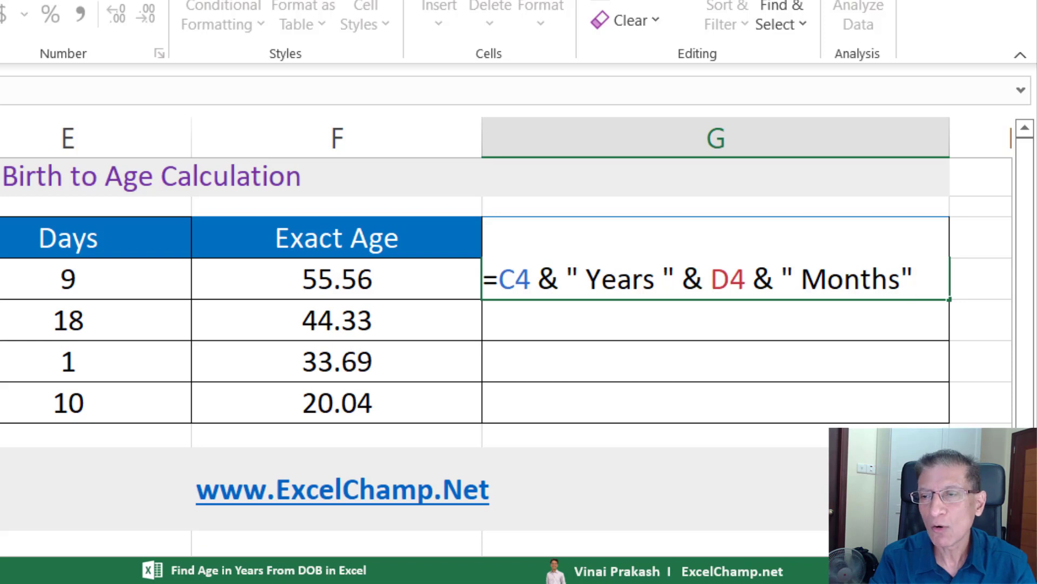
key("Return")
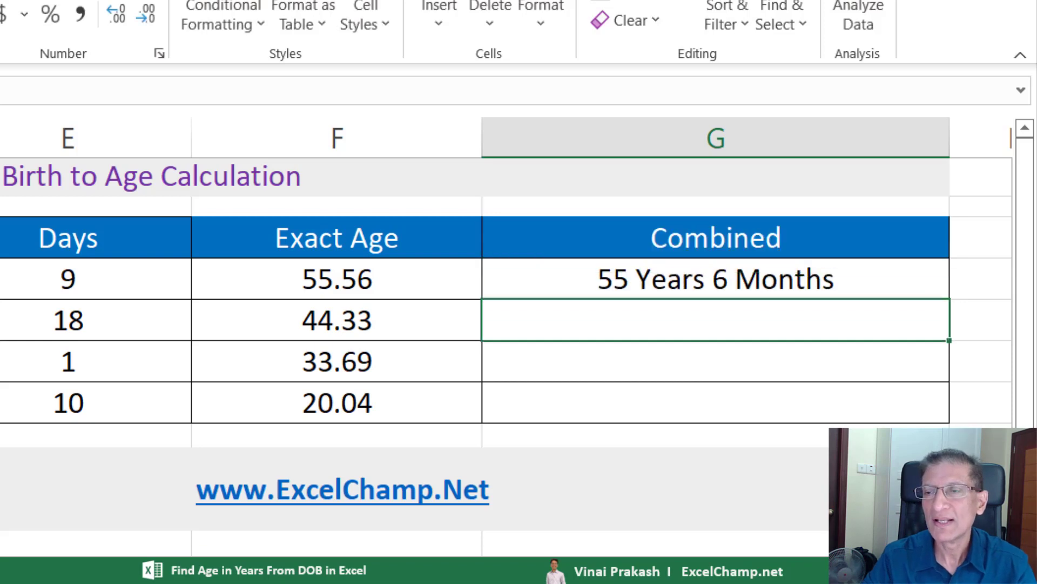
left_click(672, 277)
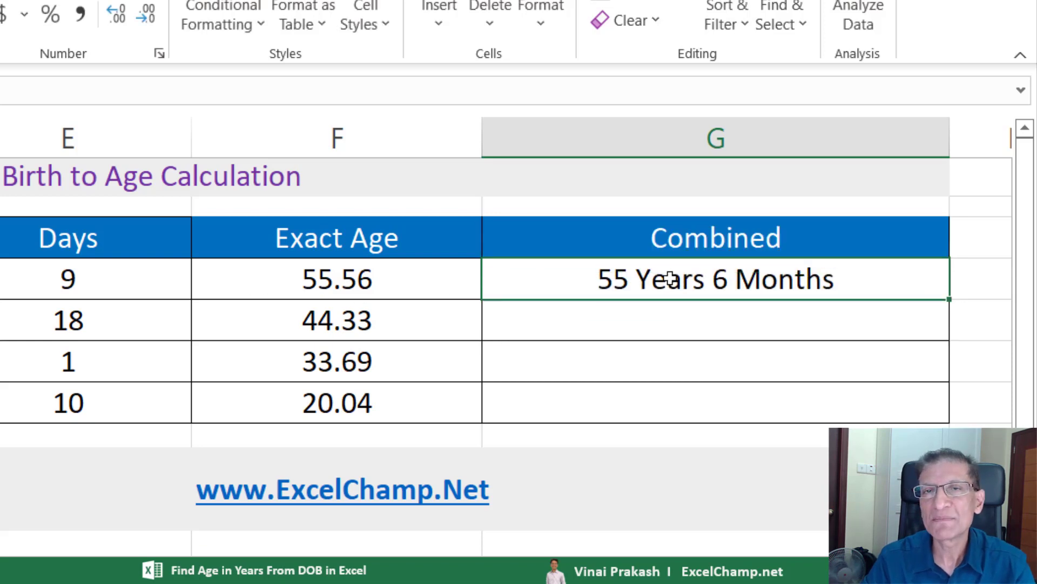
double_click(950, 298)
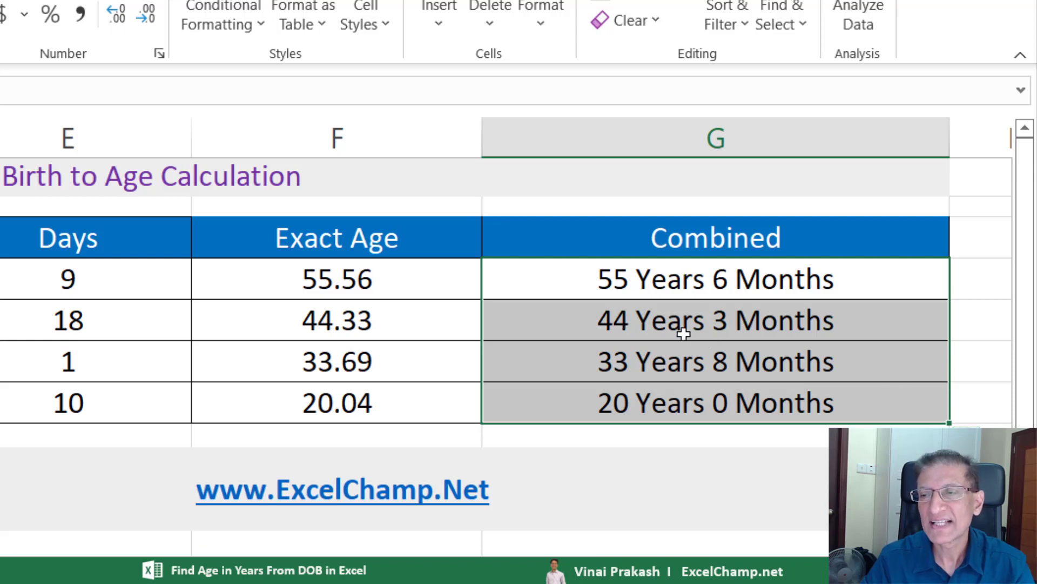
Add an ampersand after Years inside G4's quoted text, making it " Years &", and fill the updated formula down to G7.
left_click(657, 281)
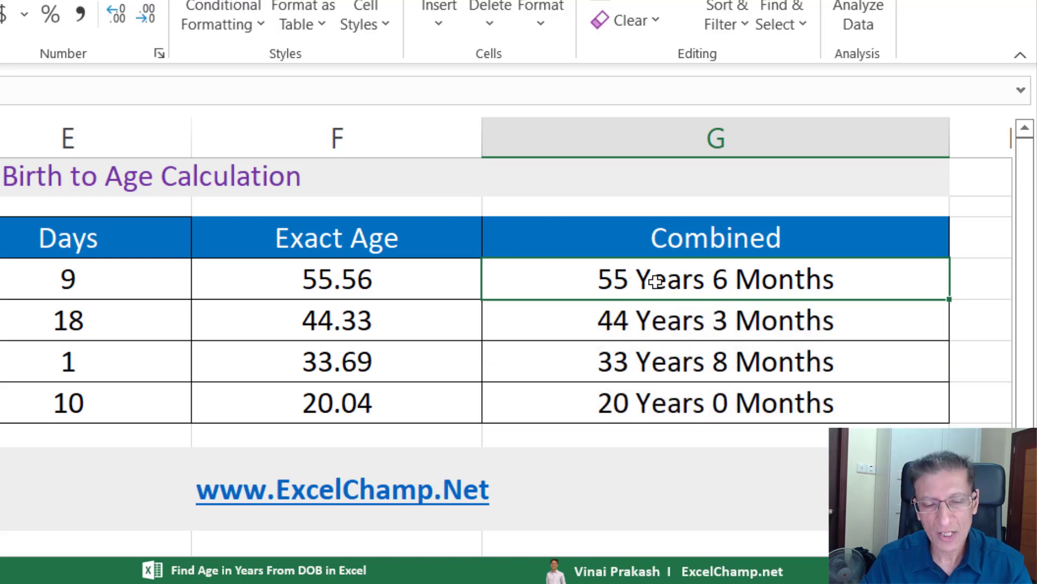
key("F2")
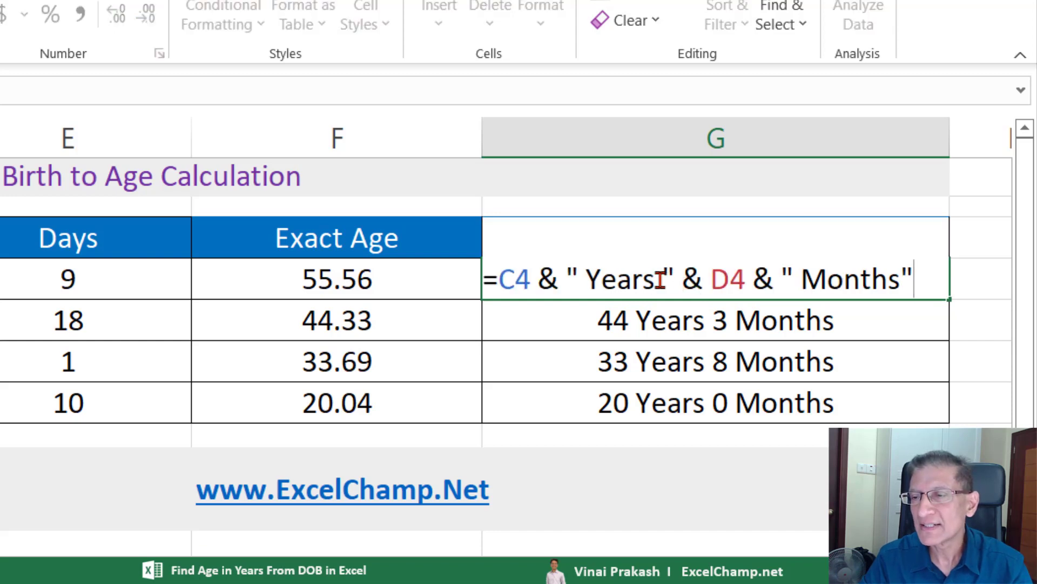
left_click(663, 279)
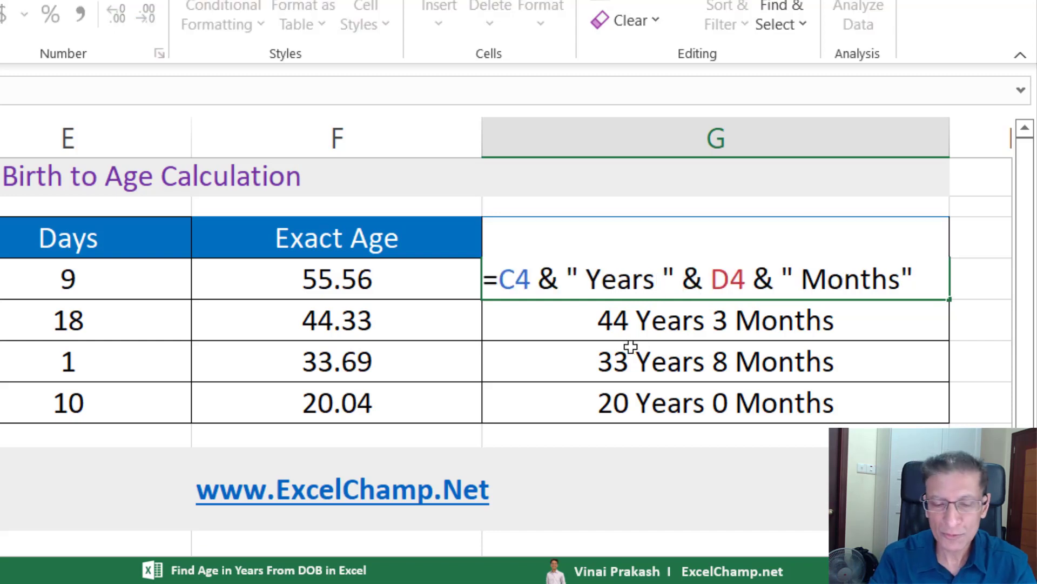
type("&")
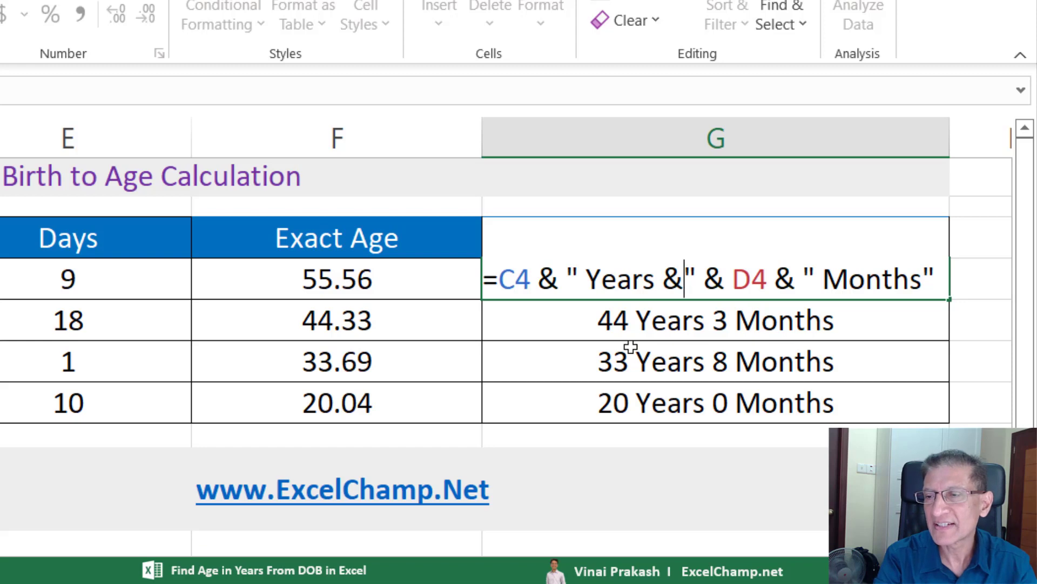
key("Return")
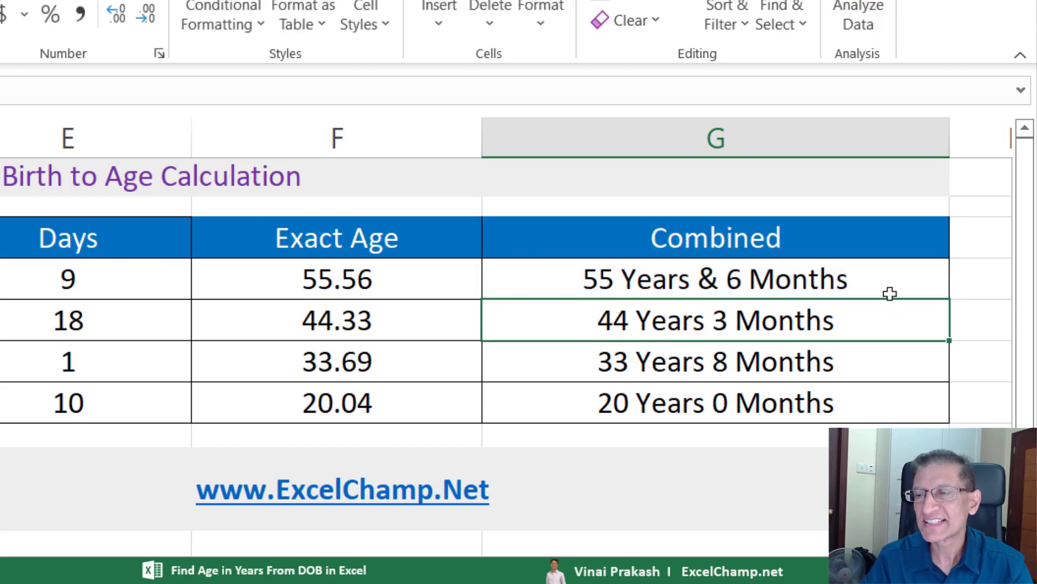
left_click(944, 289)
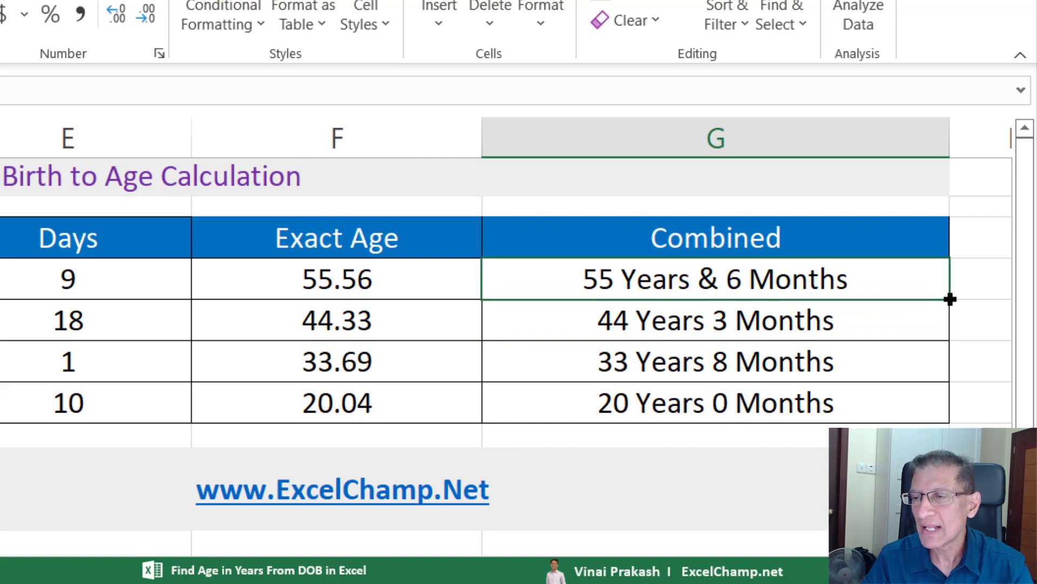
double_click(949, 299)
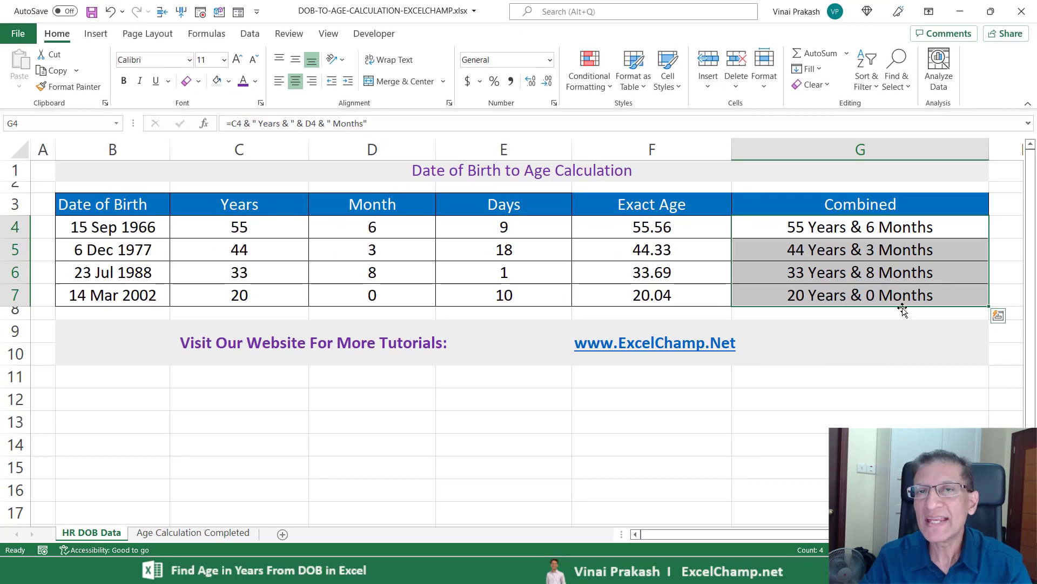